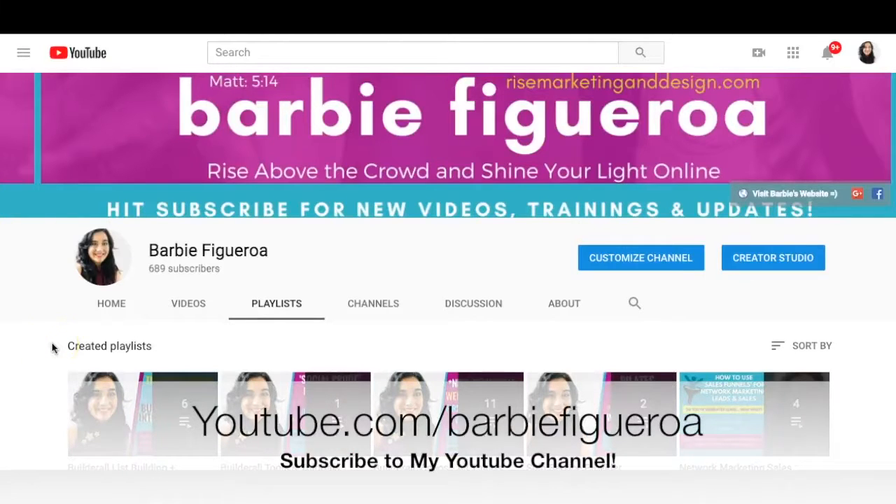
Review the created playlists on the YouTube channel, including the Builderall list building and Mailing Boss tutorials
scroll(52, 348, down, 3)
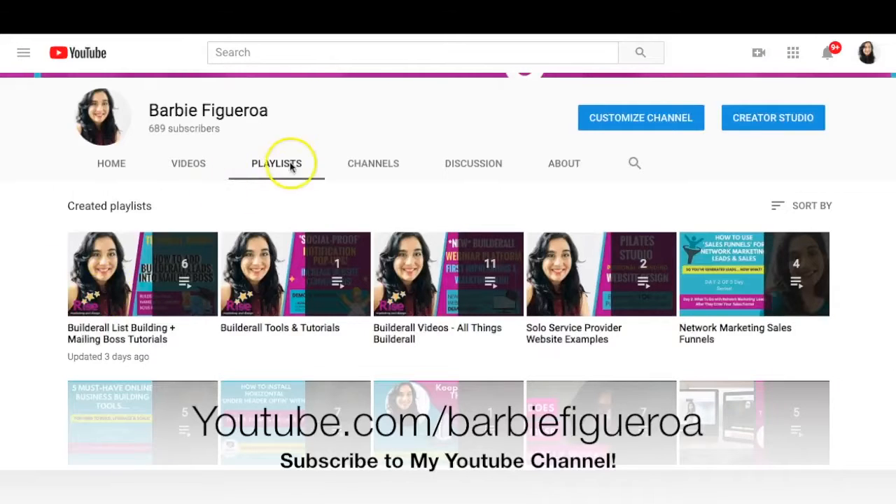
click(269, 171)
mouse_move(96, 259)
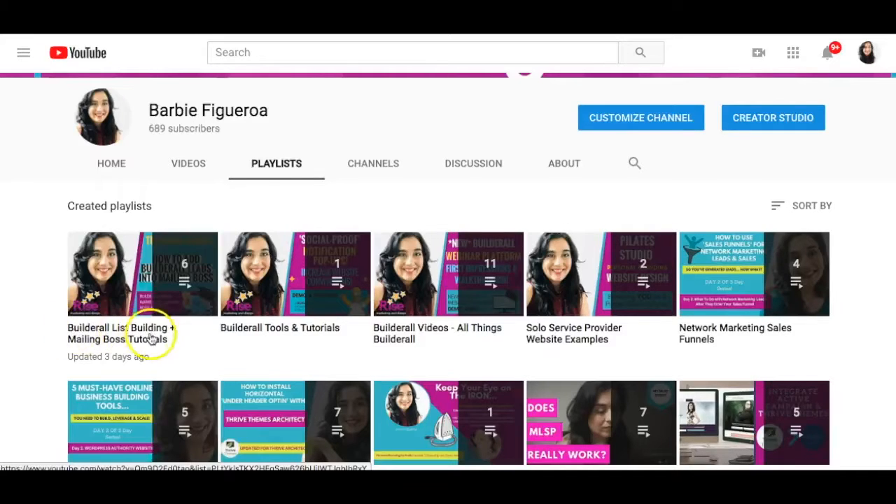
mouse_move(135, 277)
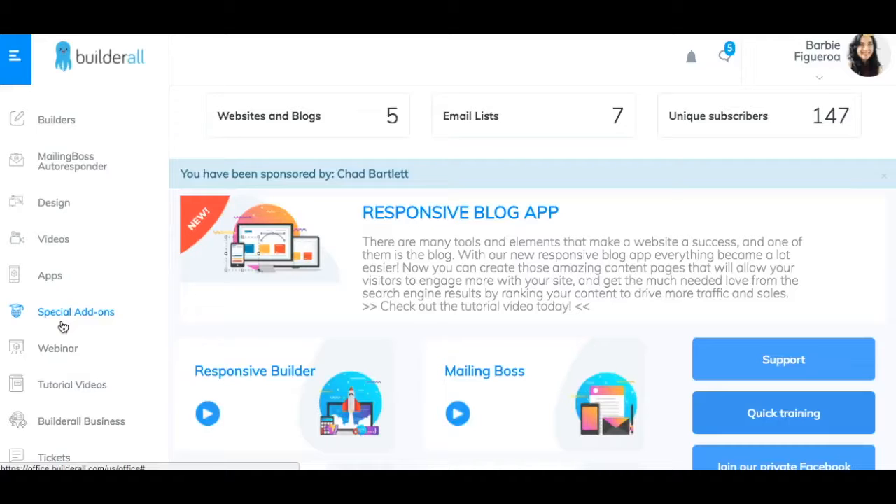
Switch to Builderall and start a new responsive site with the Drag n Drop Responsive Builder
click(51, 121)
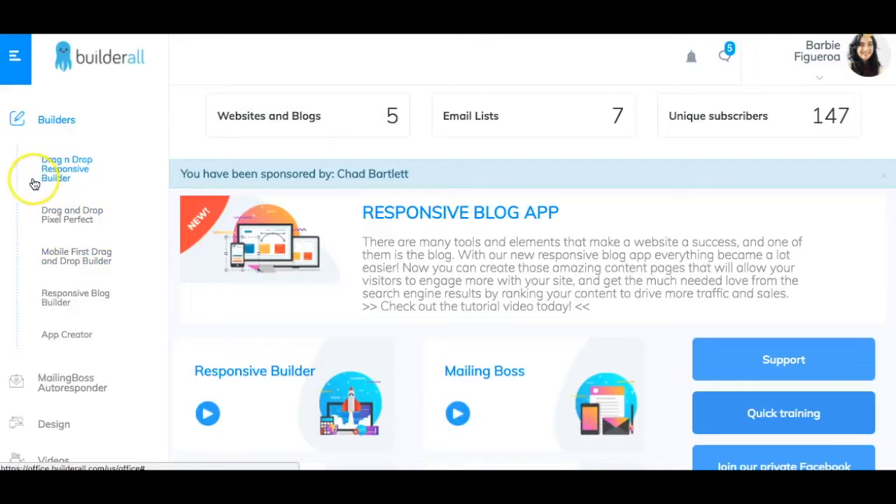
click(60, 175)
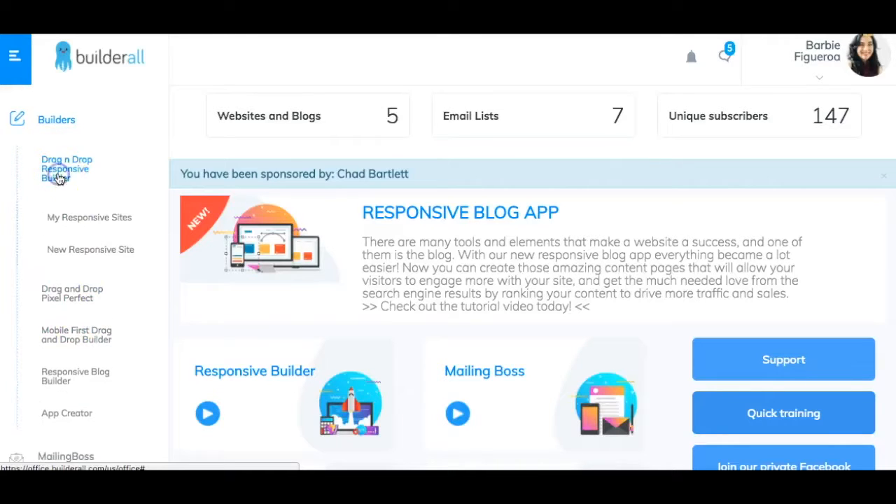
click(98, 249)
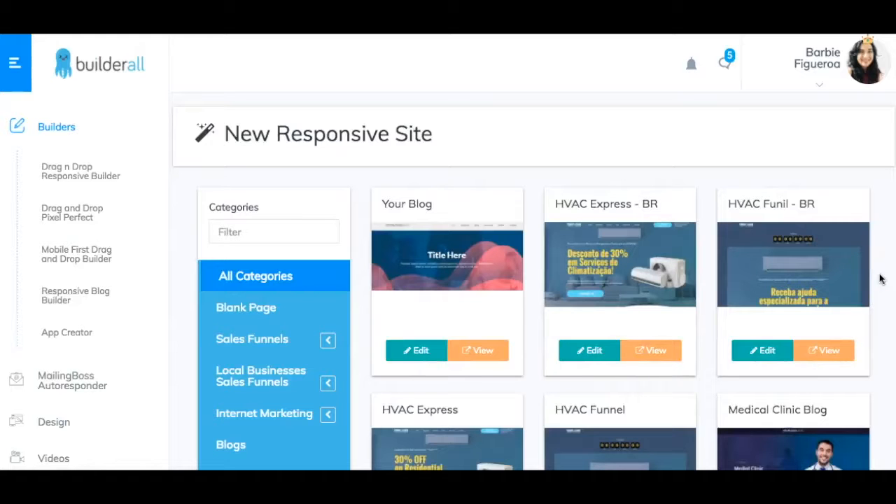
Browse the responsive site templates and narrow them to the Ebook Magnet Funnel category under Sales Funnels
scroll(879, 279, down, 4)
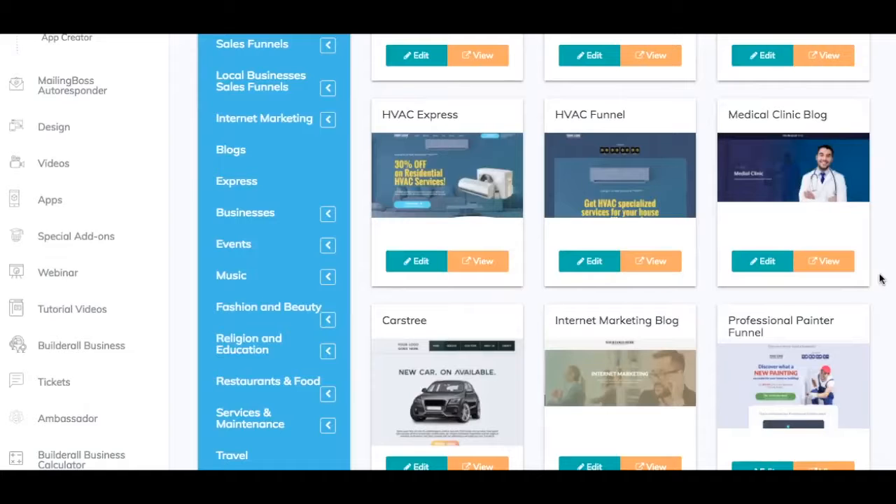
scroll(880, 279, down, 2)
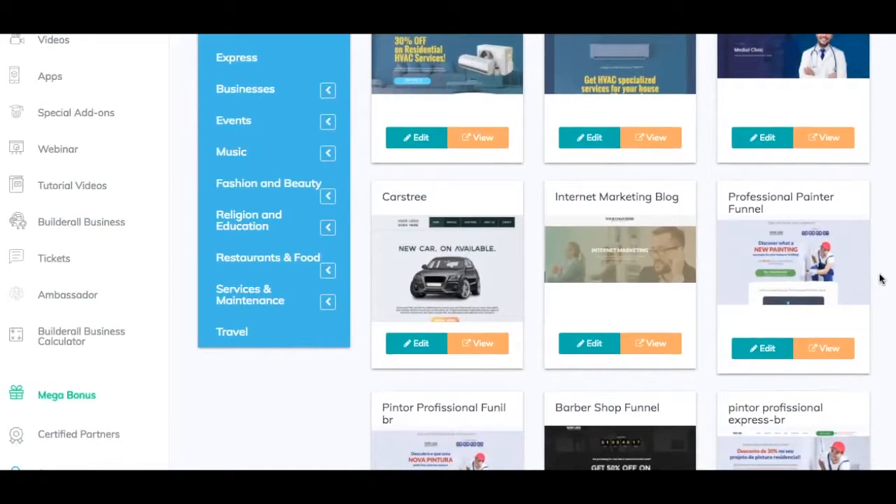
scroll(880, 279, down, 4)
scroll(879, 278, down, 12)
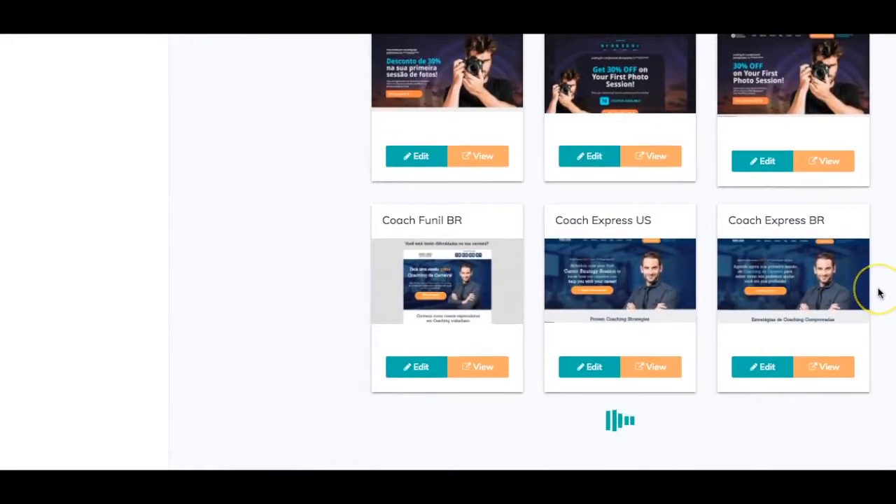
scroll(328, 176, up, 10)
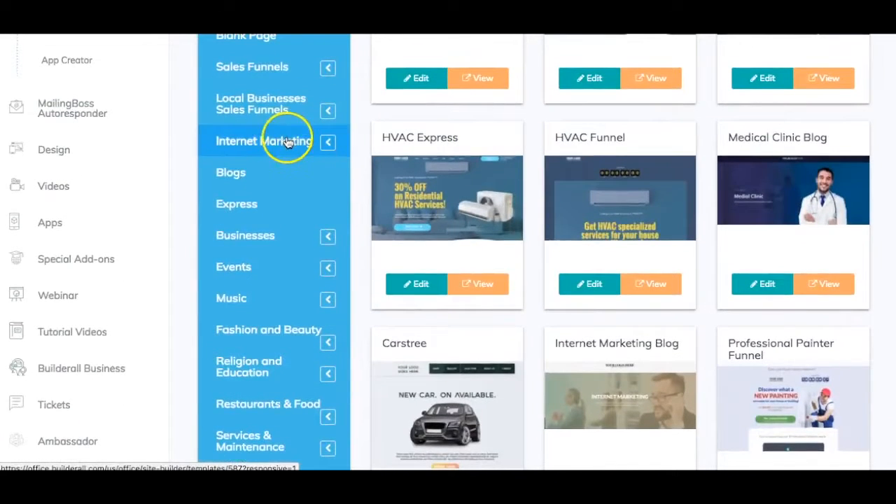
scroll(308, 168, up, 1)
click(327, 95)
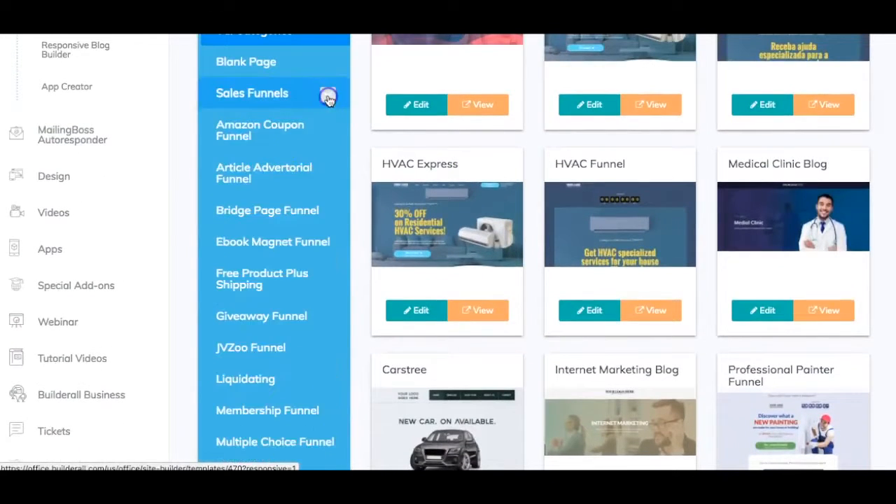
click(285, 244)
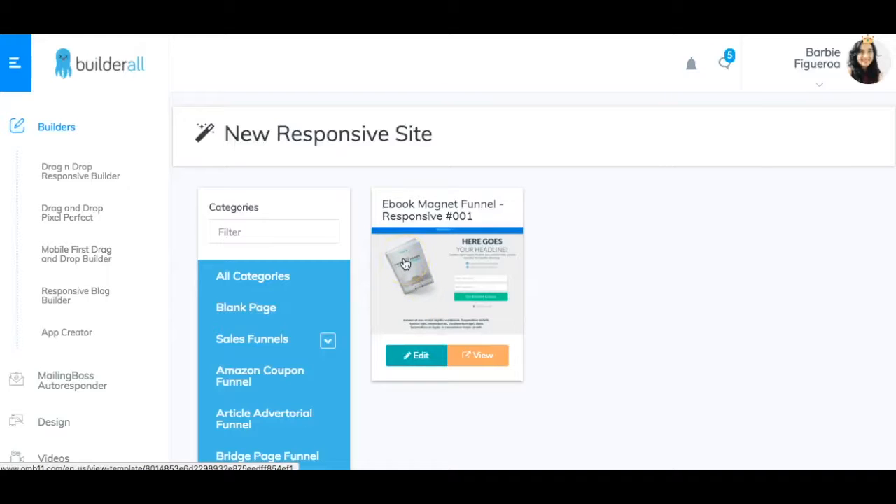
Preview the Ebook Magnet Funnel - Responsive #001 template and look over its whole page
click(490, 368)
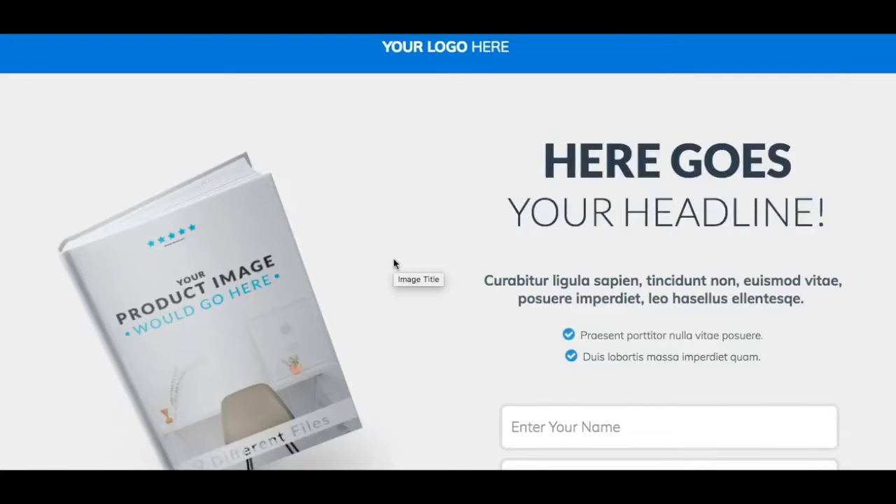
scroll(393, 264, down, 5)
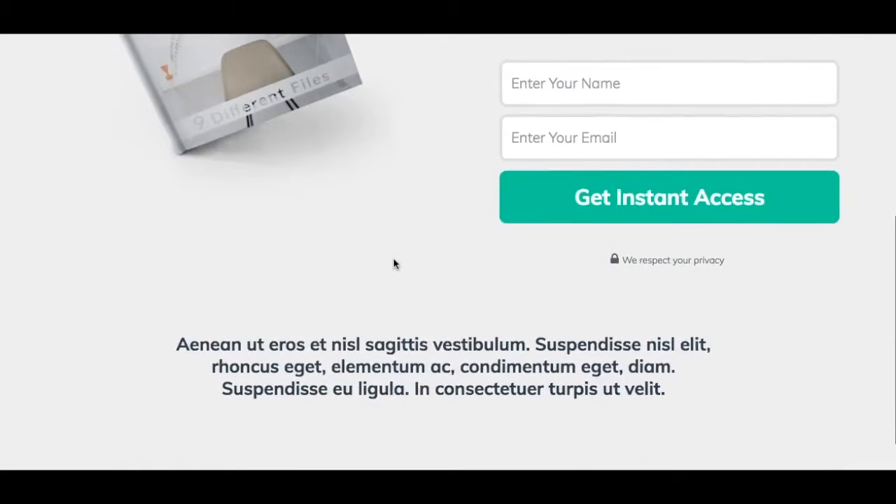
scroll(393, 264, down, 1)
scroll(393, 264, up, 6)
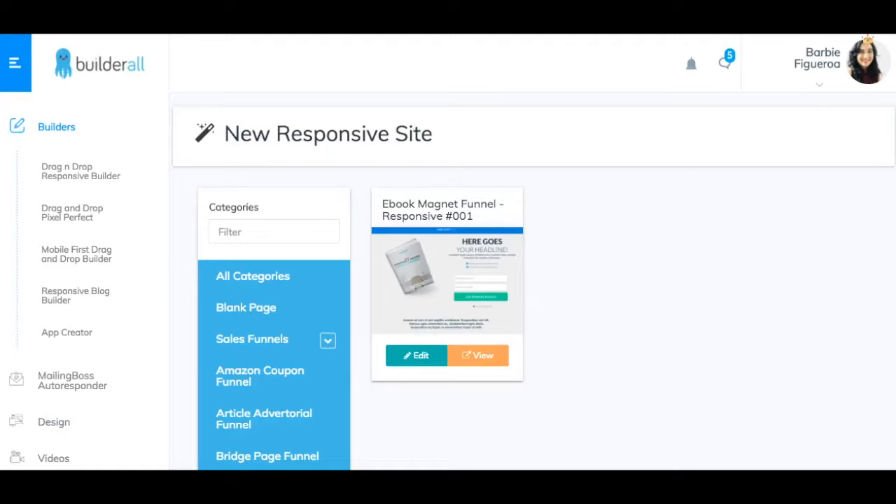
Show the Tripwire Funnel templates from the Sales Funnels category
click(266, 340)
scroll(263, 345, down, 1)
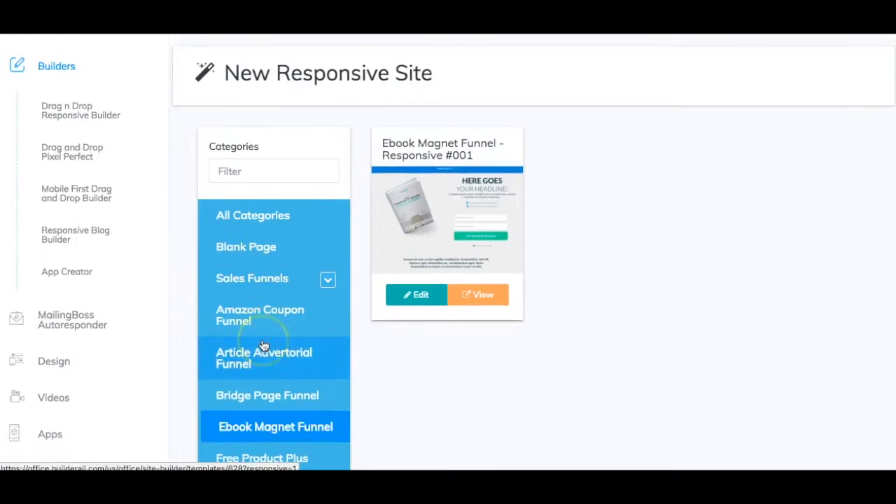
scroll(263, 345, down, 2)
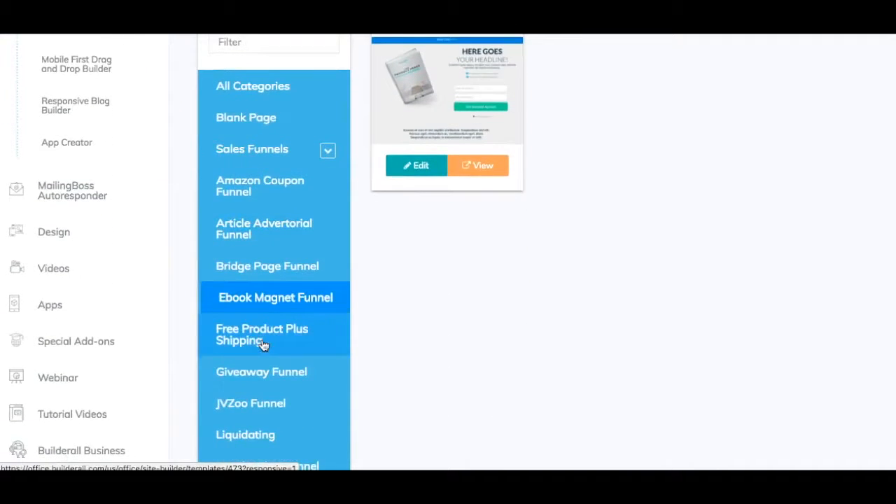
scroll(263, 345, down, 3)
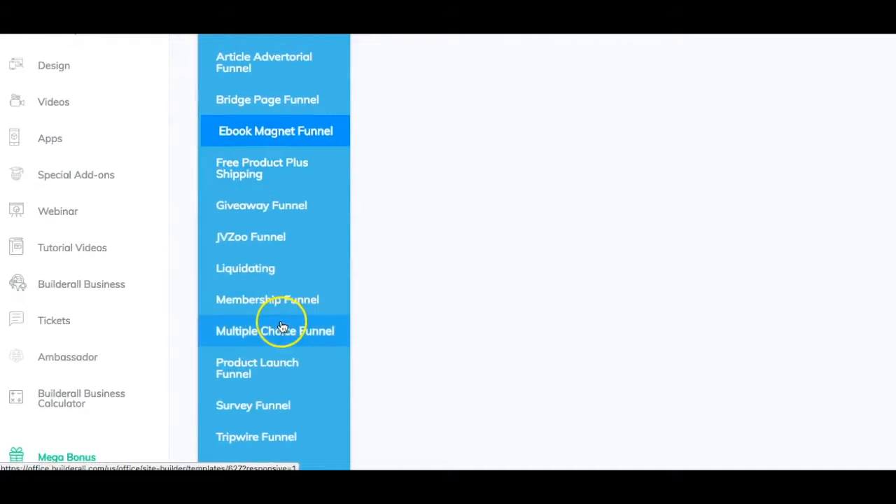
scroll(280, 327, down, 2)
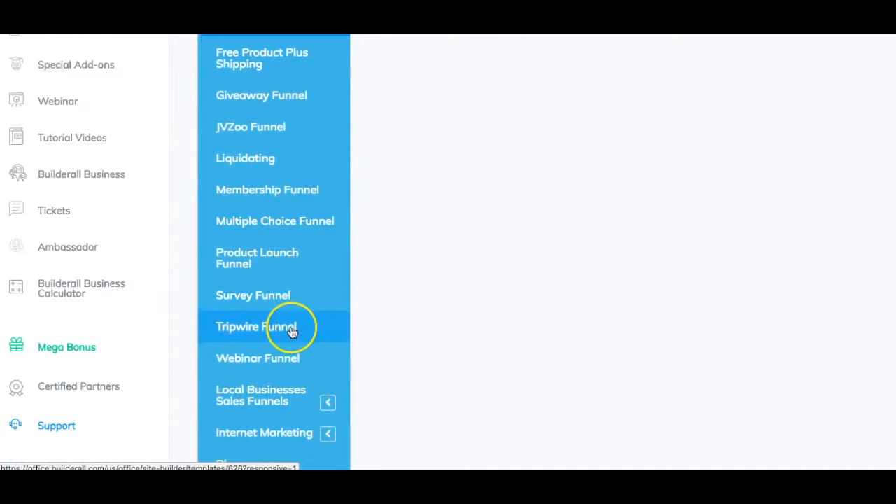
click(292, 327)
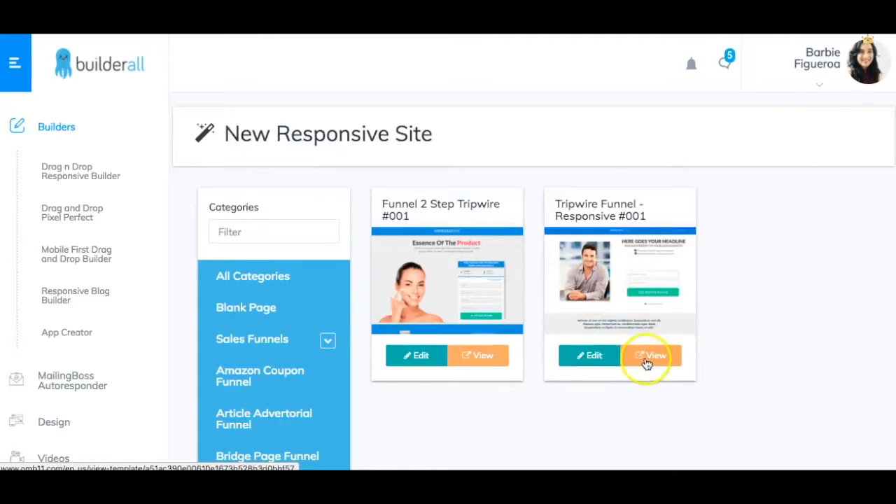
Open the Tripwire Funnel - Responsive #001 template for editing, then start and end the Site Builder introduction tour
click(594, 357)
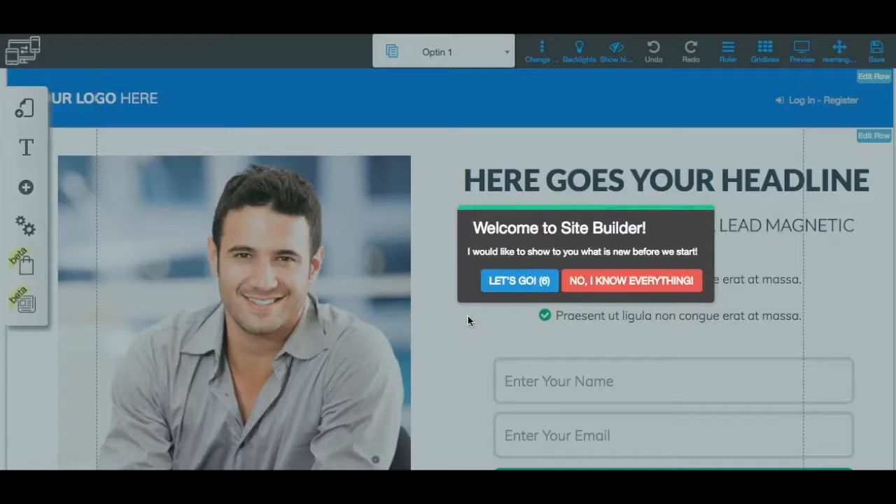
click(486, 282)
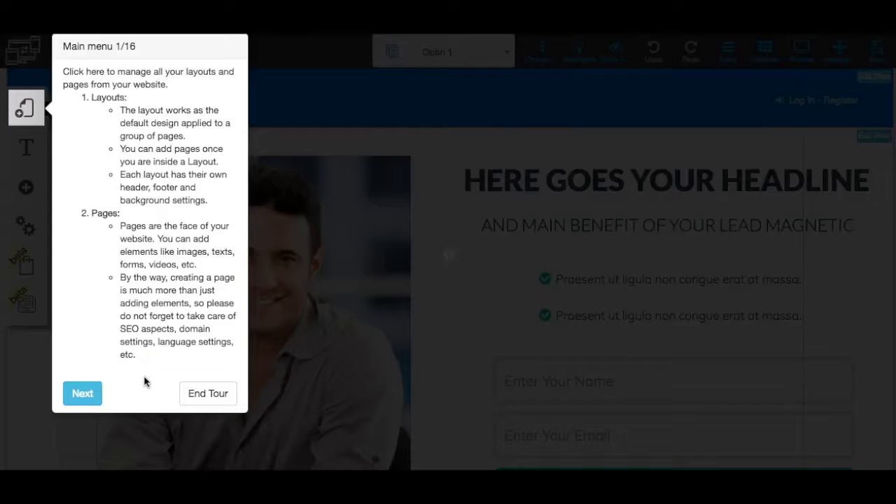
click(198, 397)
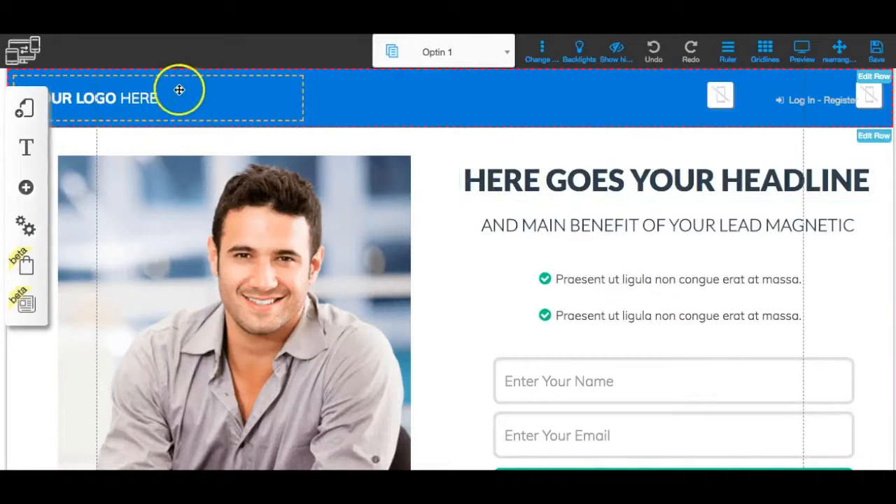
Delete the "YOUR LOGO HERE" text element from the blue header row
click(150, 98)
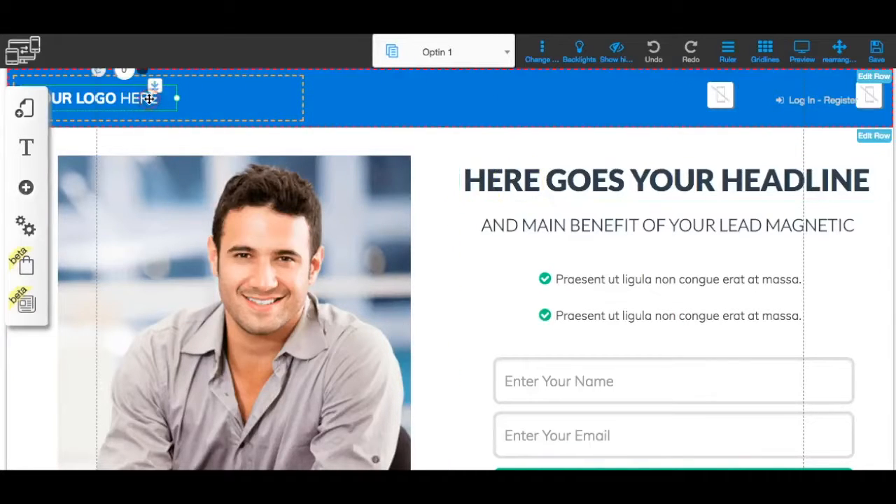
double_click(149, 99)
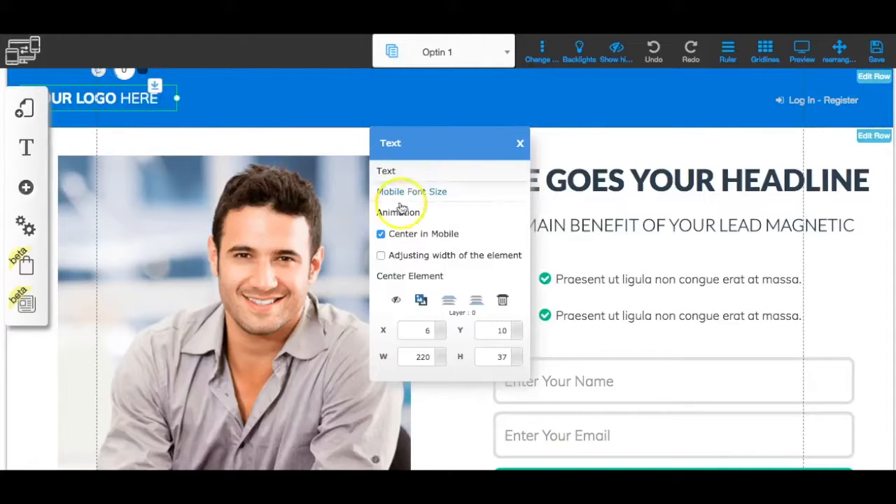
click(502, 299)
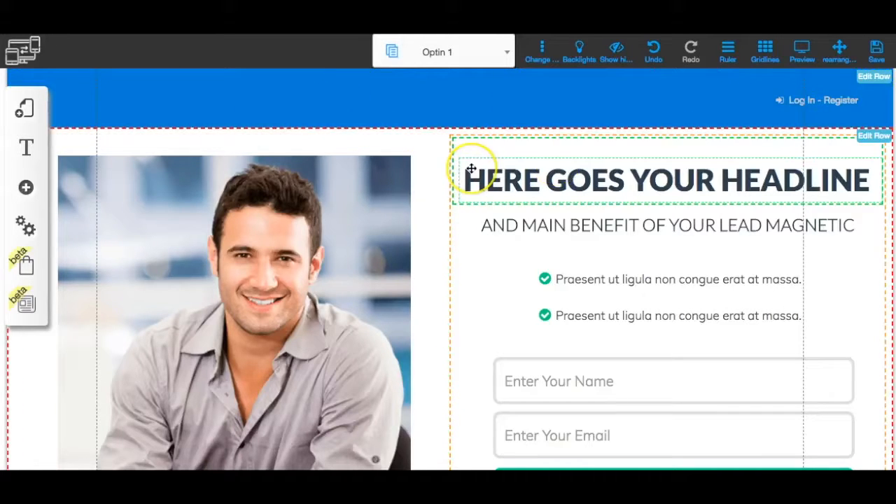
Replace the main headline text with "FREE REPORT: Discover the Secrets To Generating Leads with Video Marketing!"
scroll(471, 168, down, 1)
click(492, 155)
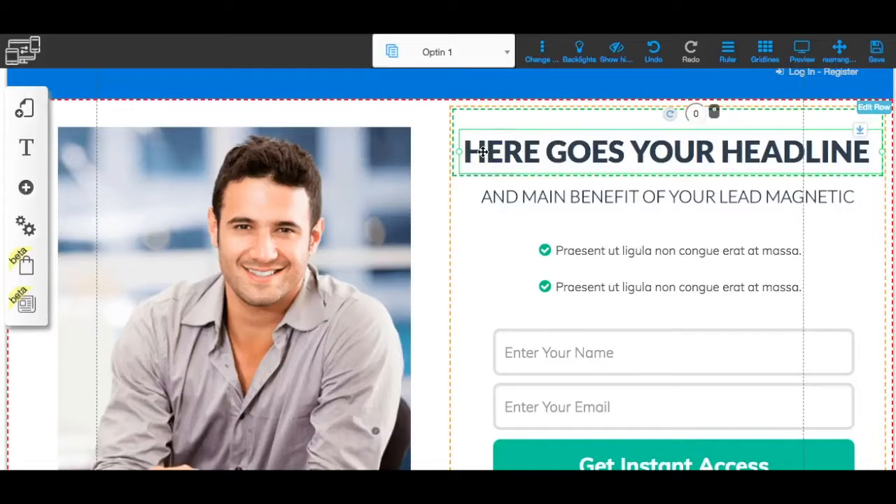
click(476, 154)
drag(467, 152, 860, 152)
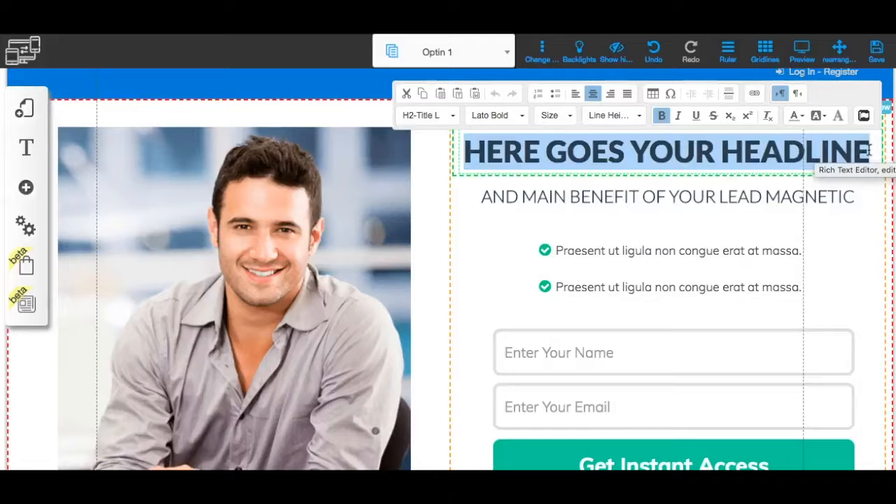
text(FREE)
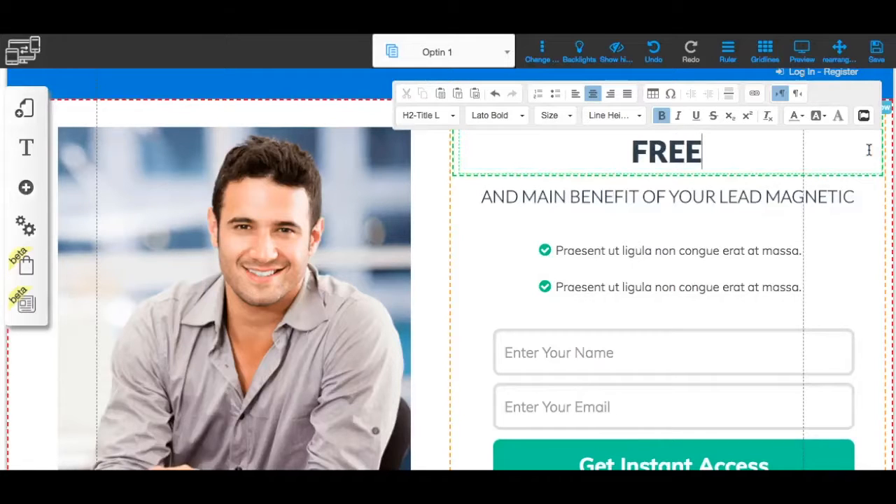
text( REPORT: )
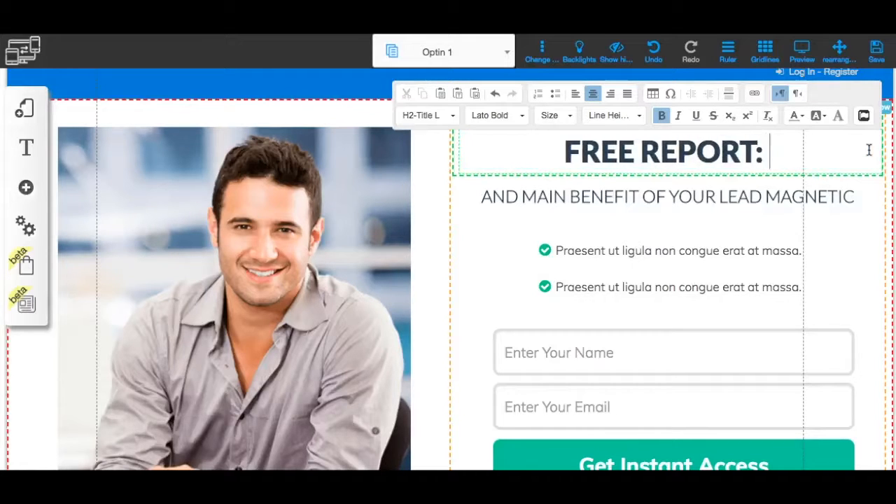
text(Discover )
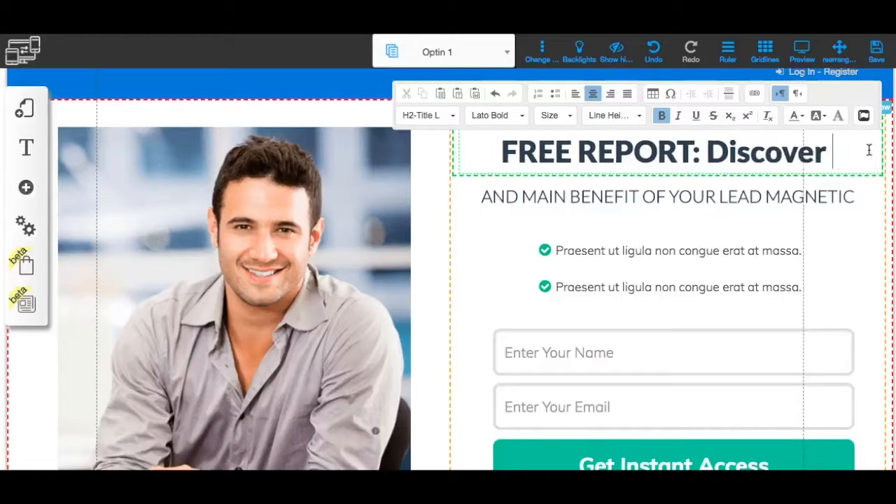
text(the Secrets To)
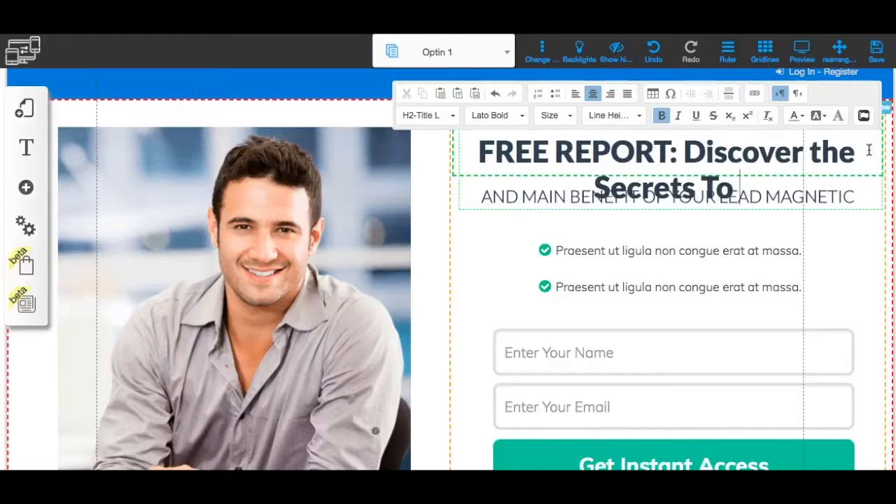
text( Generating Leads W)
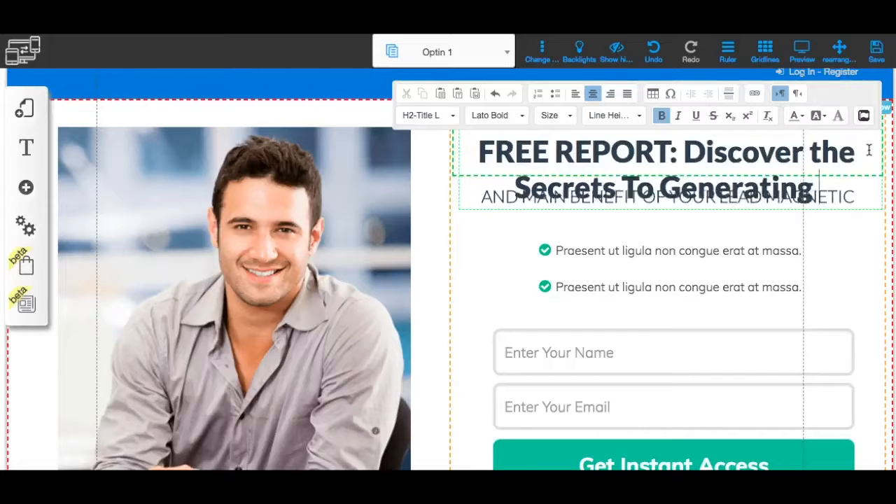
text(ith V)
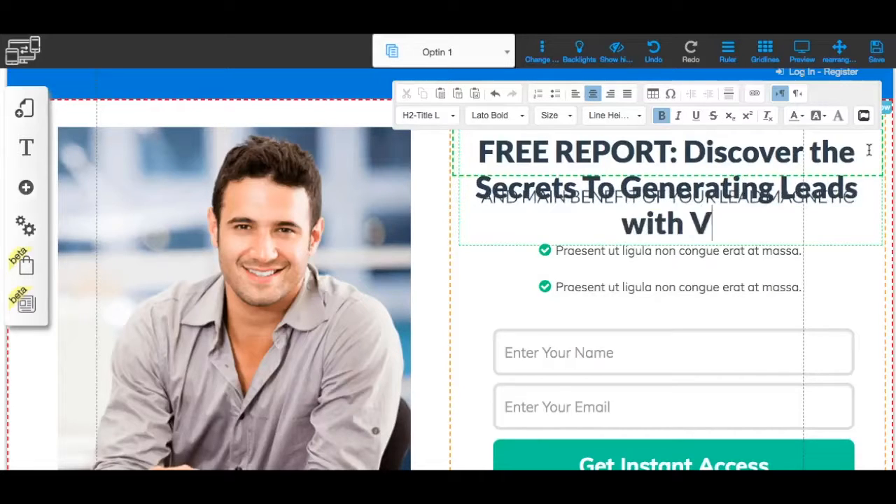
text(ideo Marketing!)
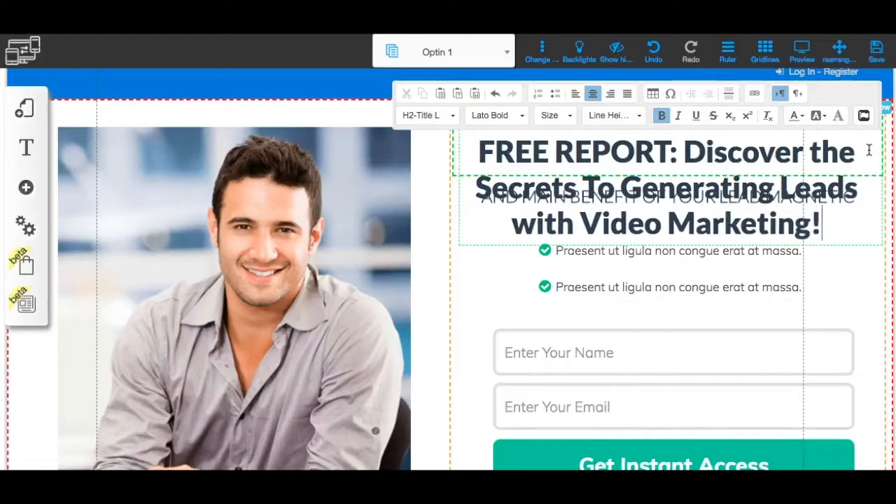
Move the headline text out of its container, partly over the man's photo, and select the empty container
click(868, 151)
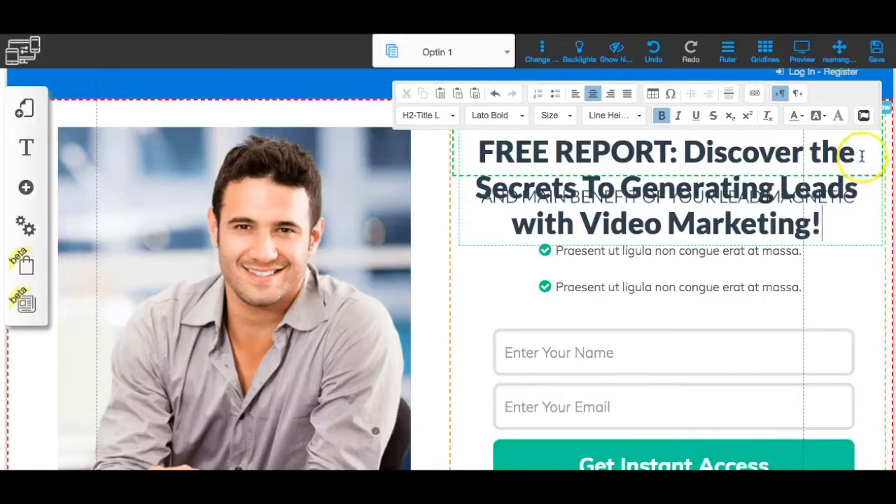
scroll(862, 163, up, 1)
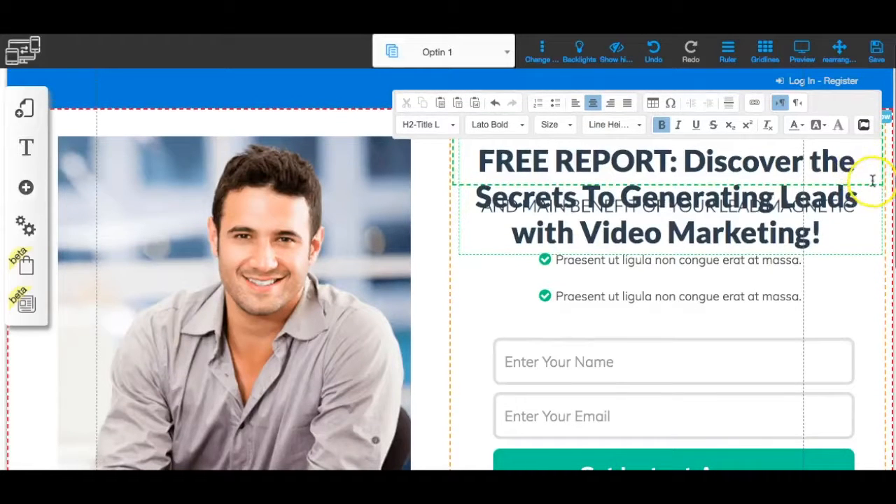
scroll(872, 180, down, 1)
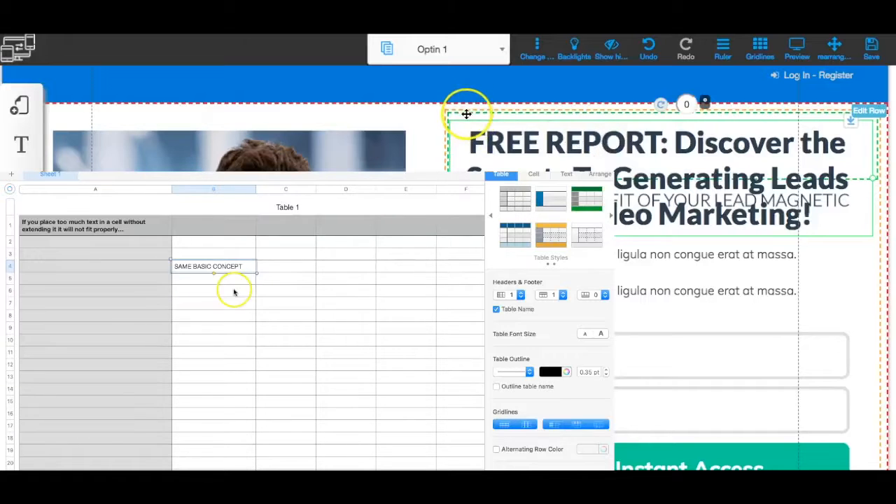
drag(553, 143, 693, 136)
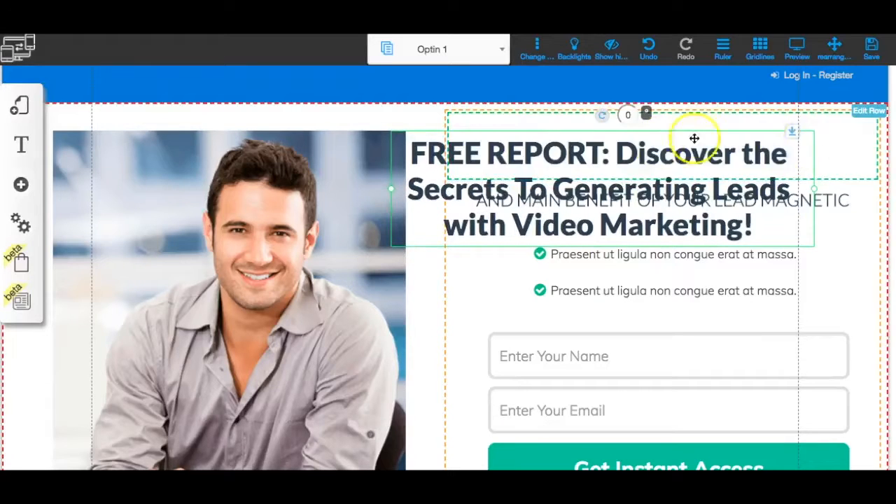
click(845, 145)
click(840, 145)
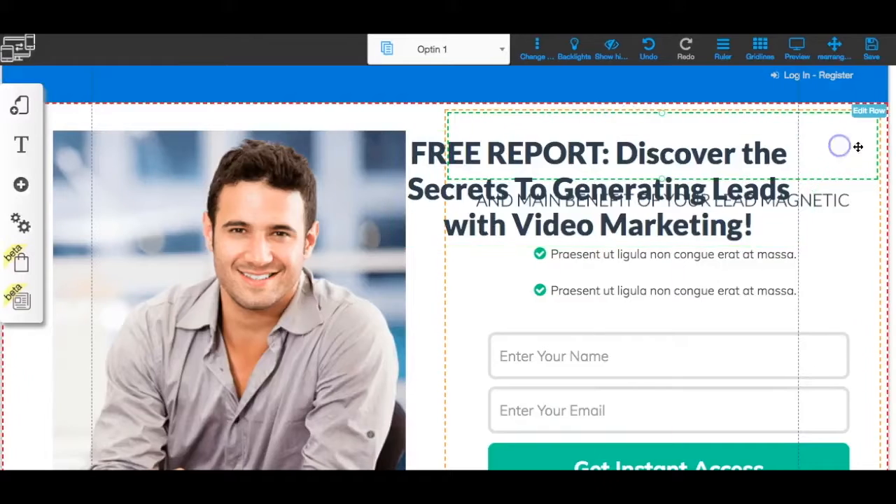
drag(735, 158, 536, 164)
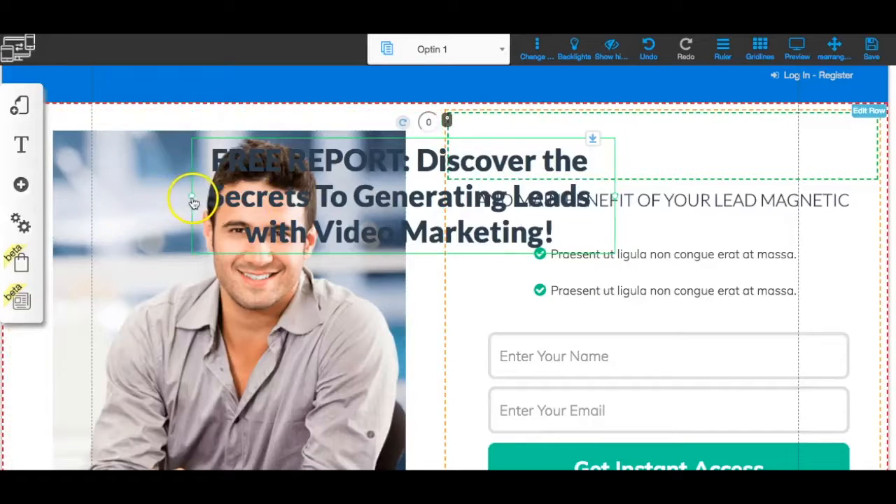
click(732, 146)
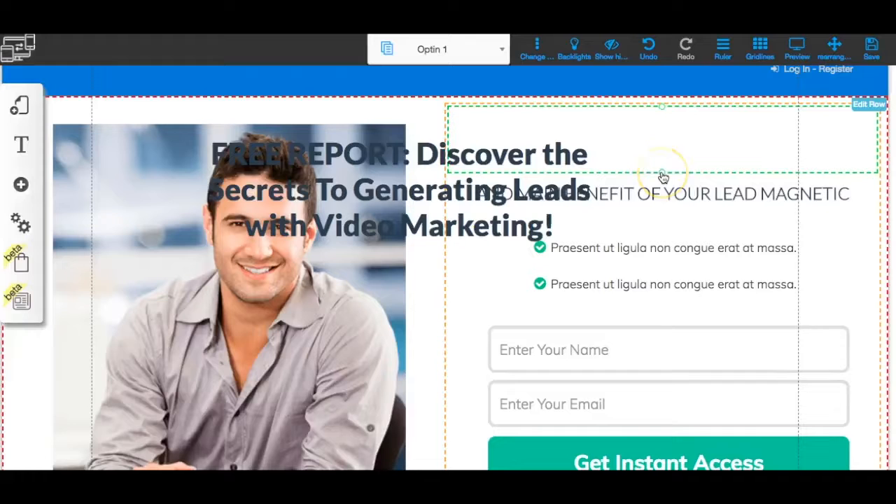
Increase the height of the headline's container and place the three-line headline back inside it, above the subheadline
drag(662, 174, 660, 191)
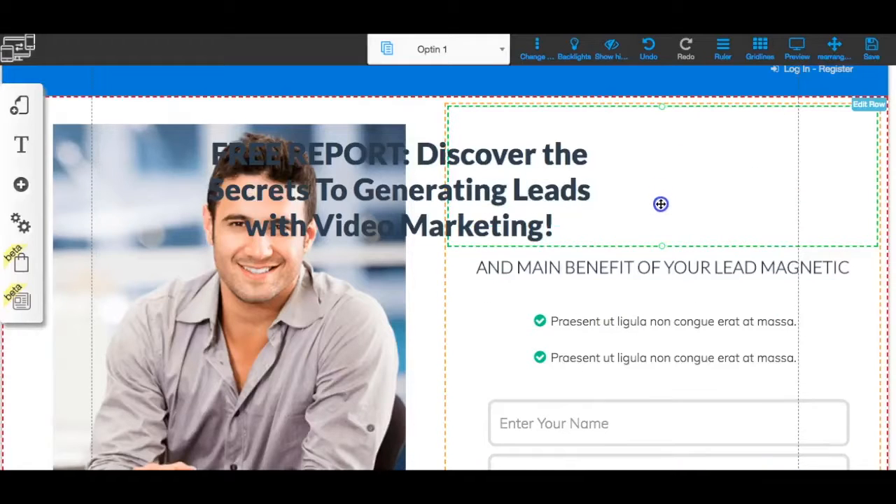
drag(520, 156, 779, 153)
drag(570, 169, 570, 165)
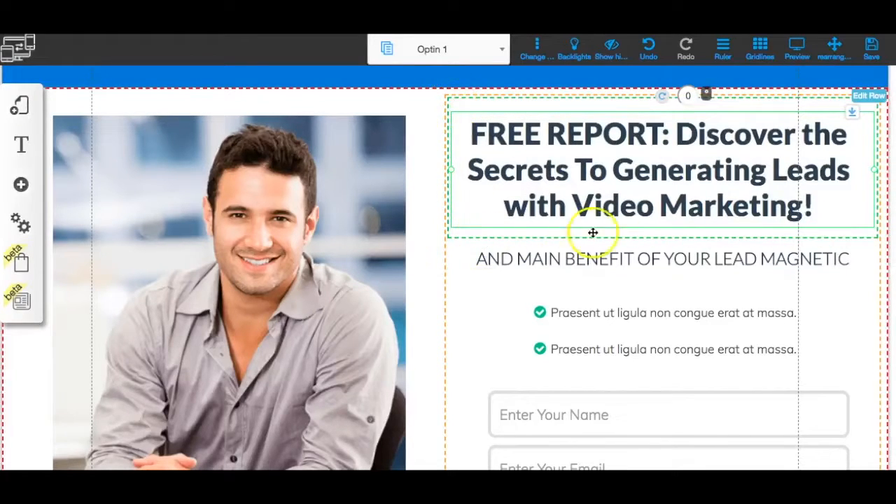
scroll(614, 236, down, 3)
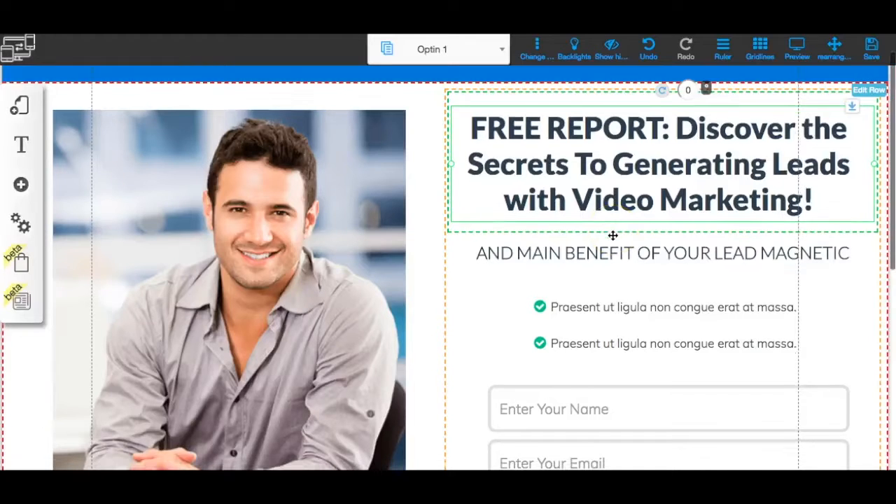
click(586, 193)
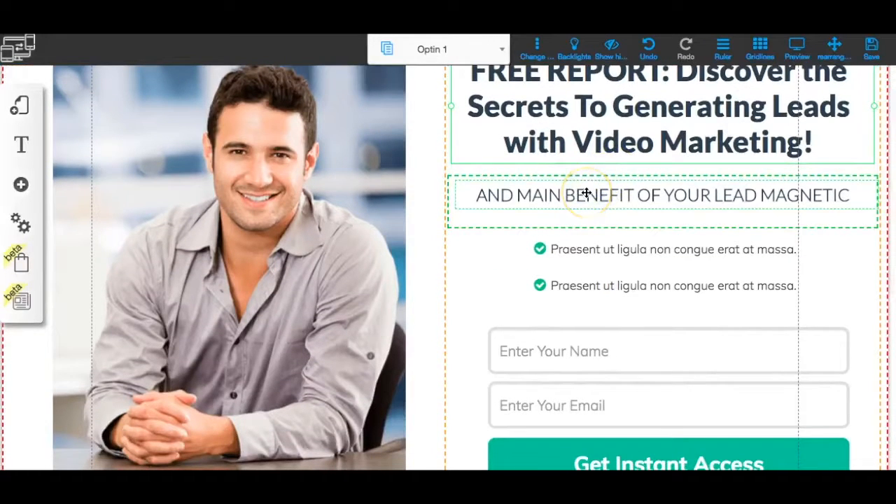
click(586, 193)
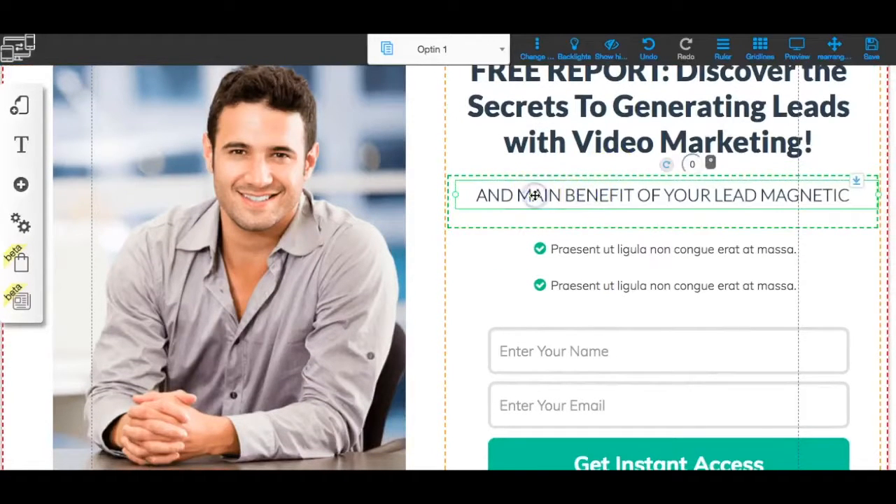
click(548, 163)
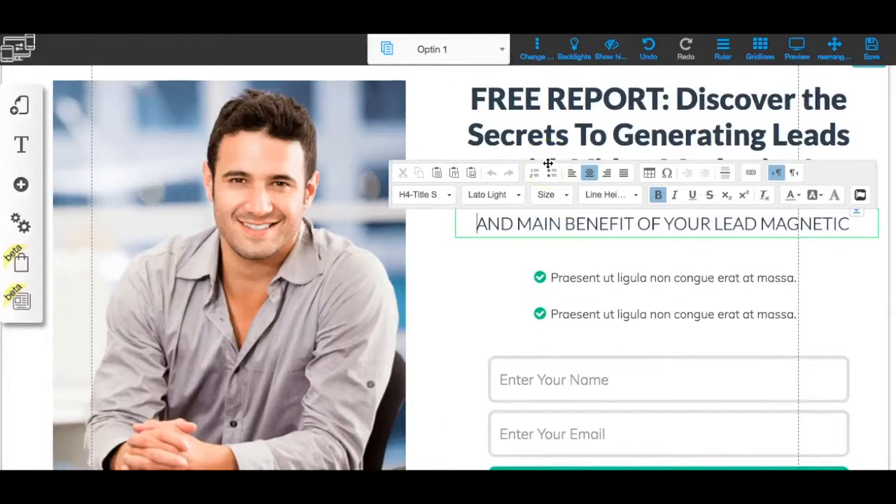
drag(470, 224, 846, 221)
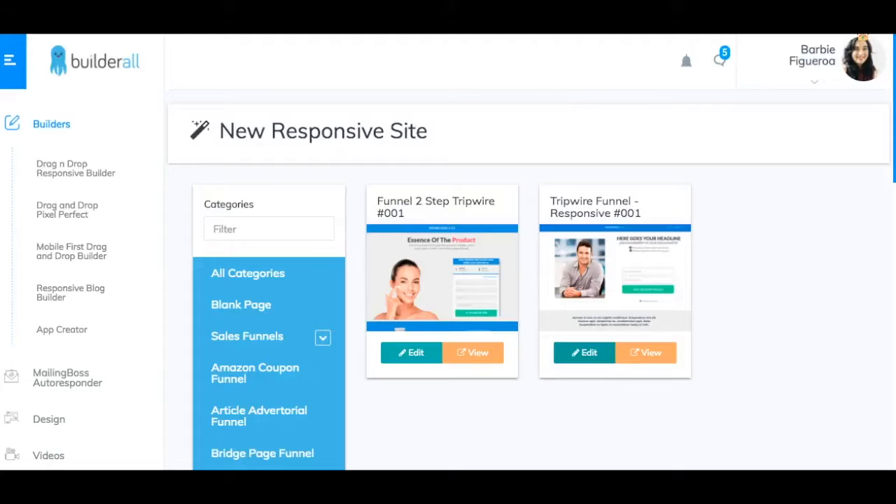
Switch to the Builderall office page and open the Script Generator app
scroll(66, 304, down, 3)
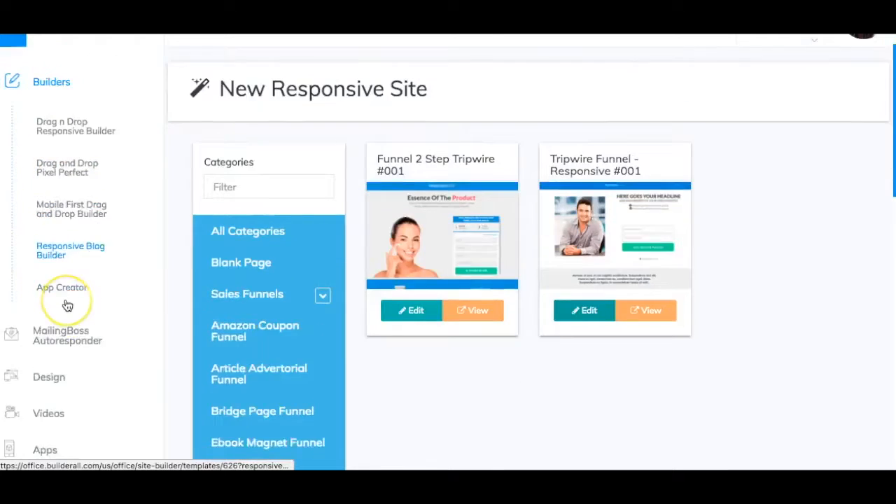
scroll(66, 303, down, 3)
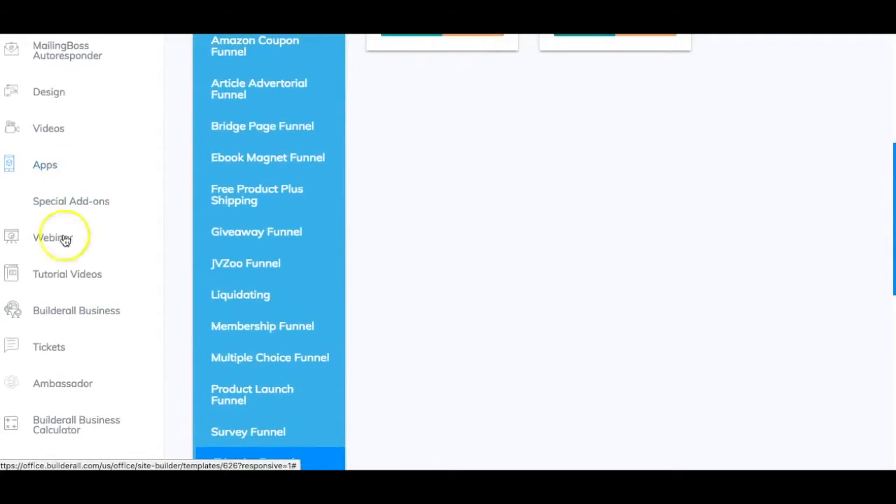
scroll(64, 305, down, 2)
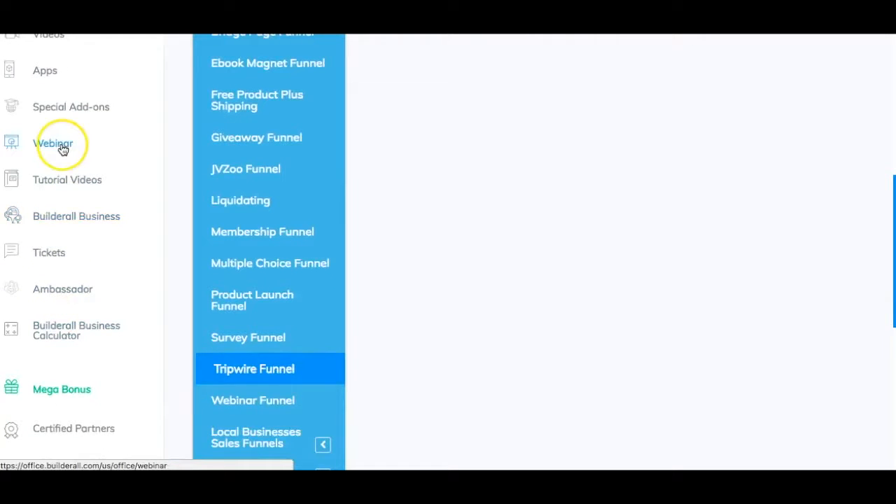
click(49, 80)
scroll(80, 296, down, 2)
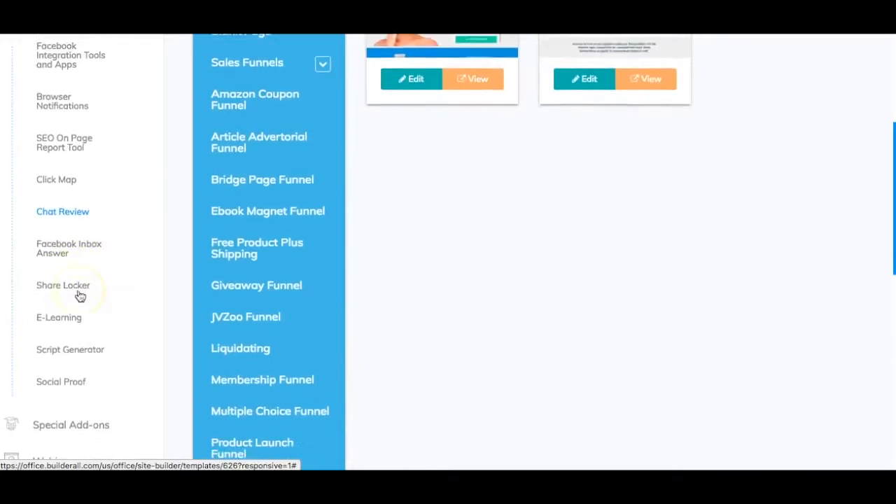
click(72, 330)
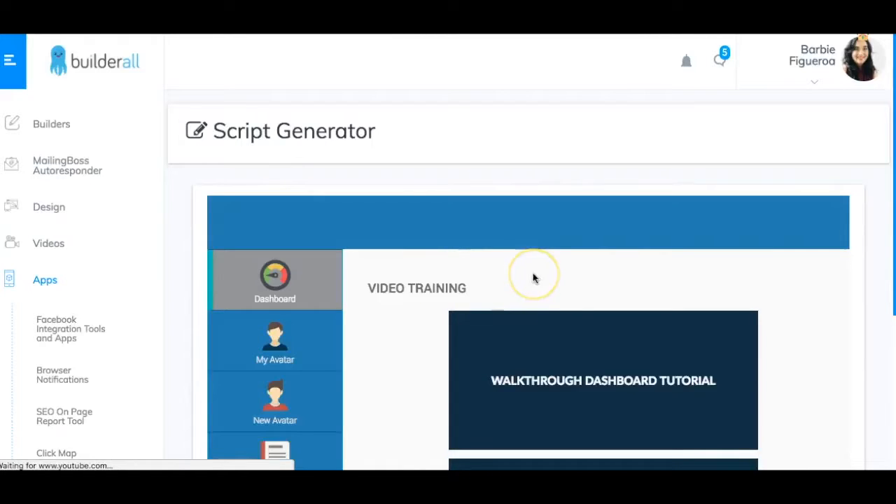
Start generating a new script and choose the Internet Marketing niche
scroll(533, 278, down, 2)
scroll(289, 322, down, 1)
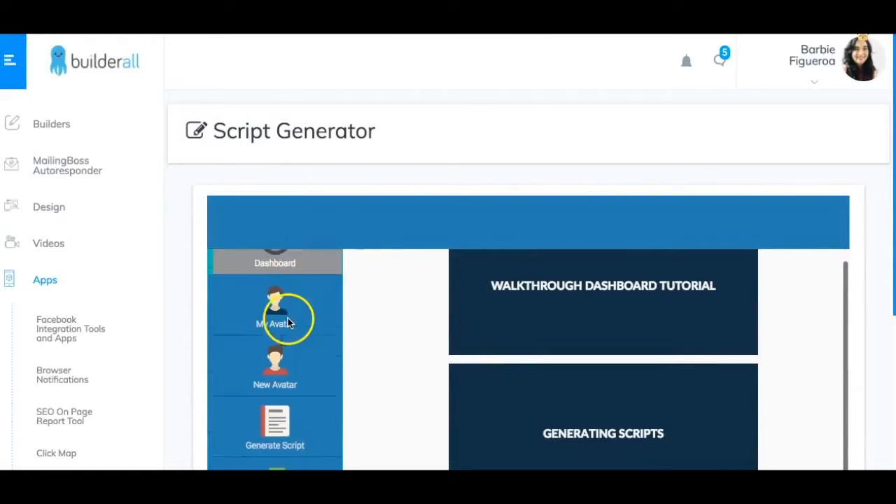
scroll(287, 322, down, 1)
click(273, 411)
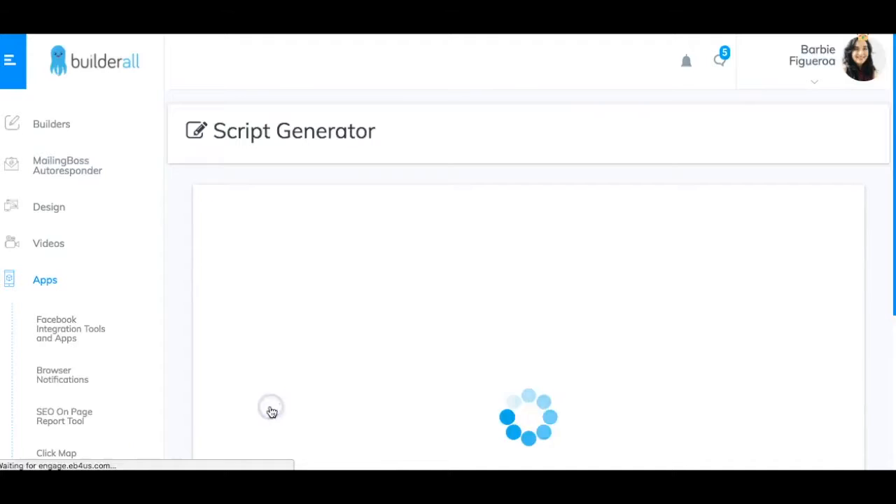
scroll(583, 301, down, 2)
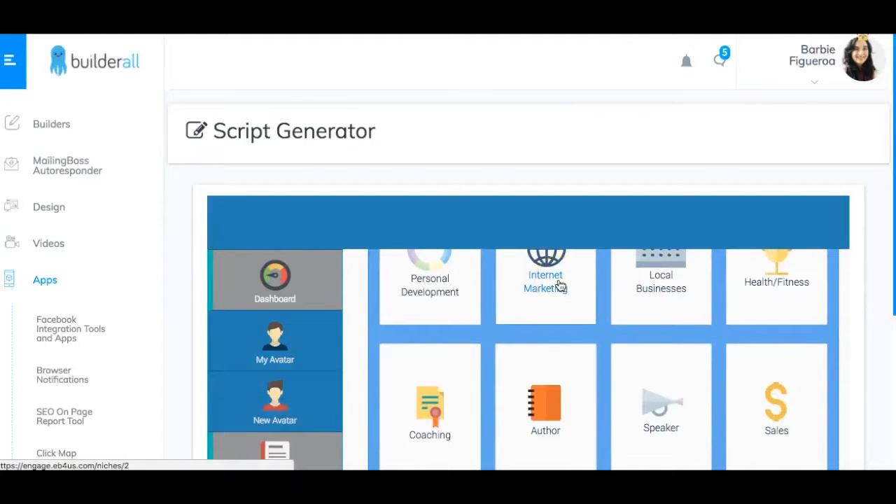
click(558, 282)
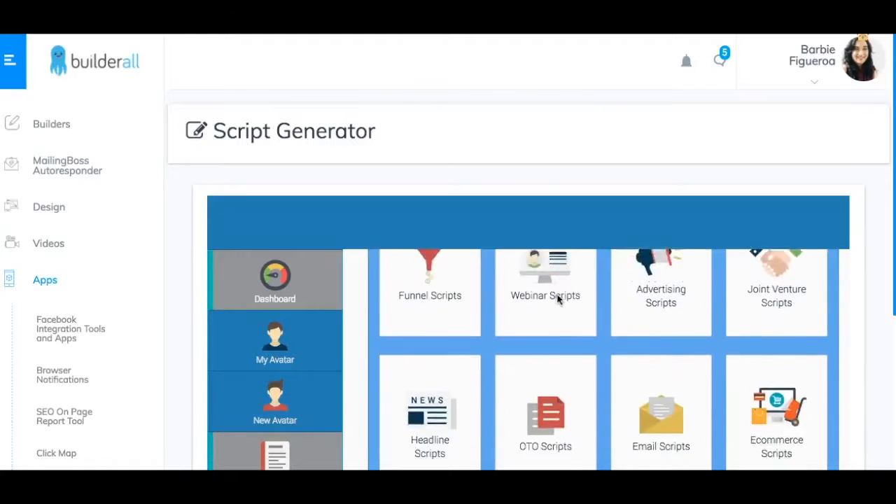
Choose the Headline Scripts category and open its Headline Scripts template
scroll(557, 299, down, 1)
click(460, 378)
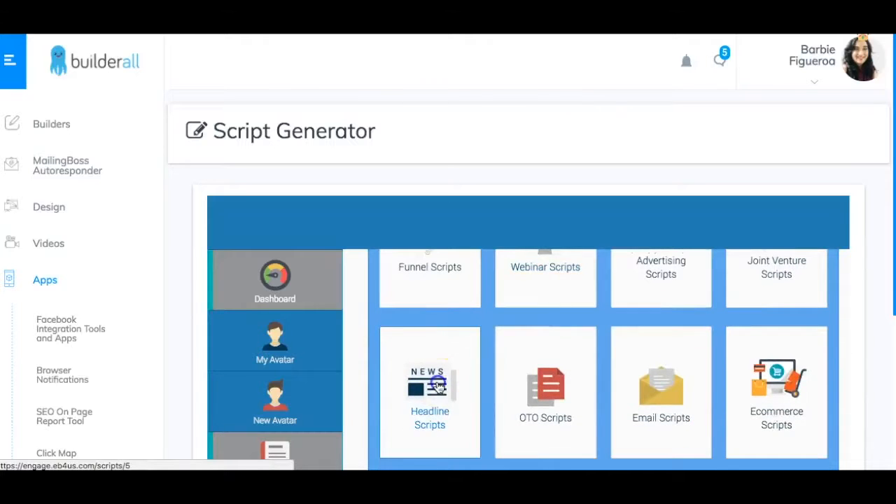
click(517, 303)
scroll(516, 303, down, 1)
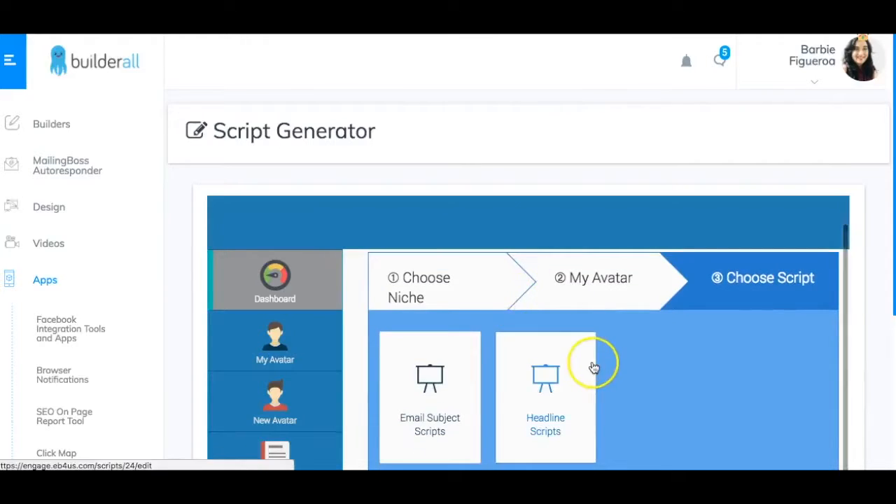
scroll(594, 366, down, 3)
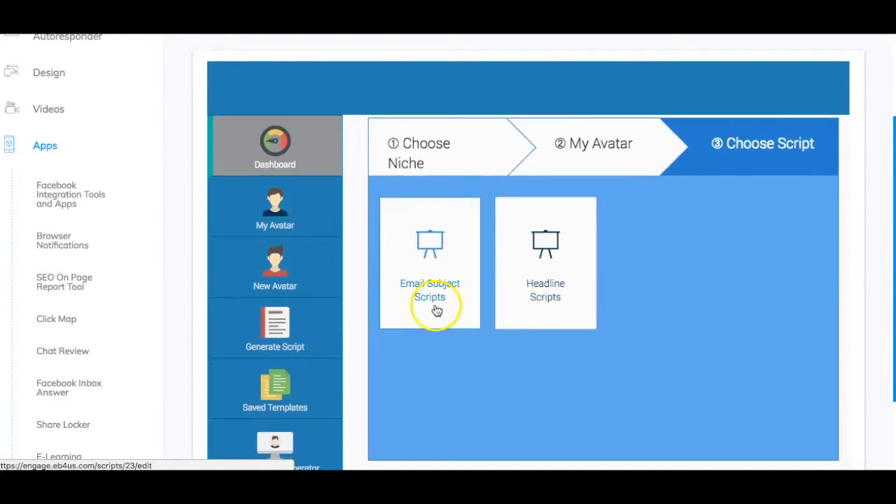
click(538, 241)
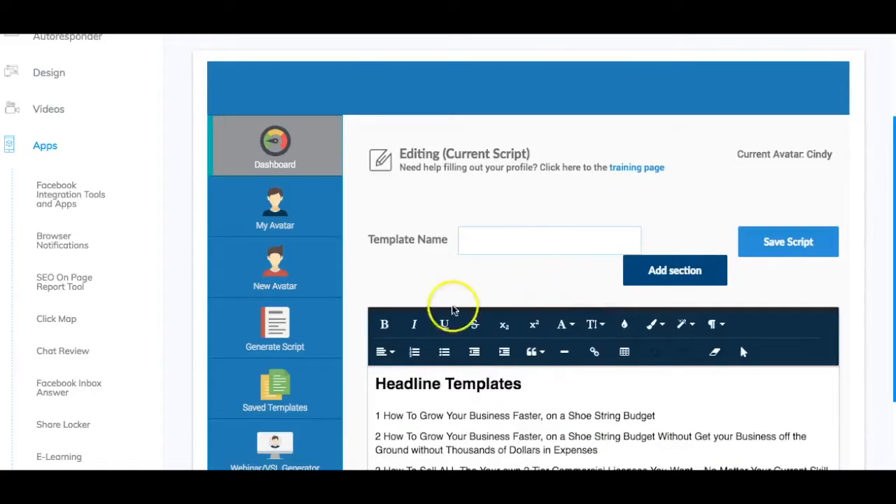
Examine the list of headline templates for wording that suits the funnel's subheadline
scroll(551, 326, down, 1)
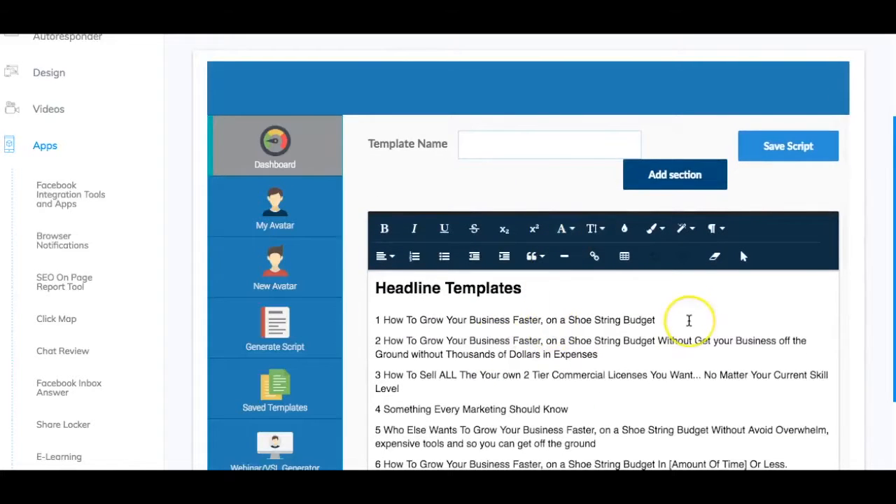
scroll(688, 318, down, 1)
scroll(688, 318, down, 1)
click(673, 327)
scroll(674, 327, down, 2)
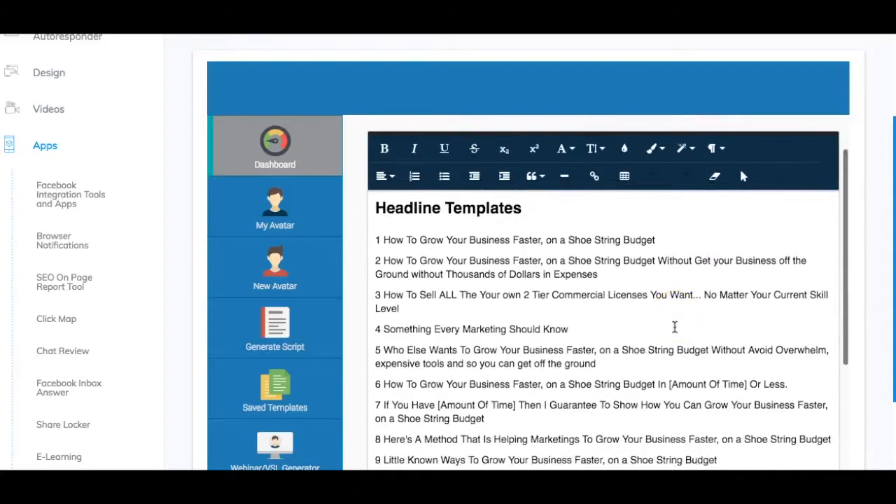
click(674, 327)
click(592, 310)
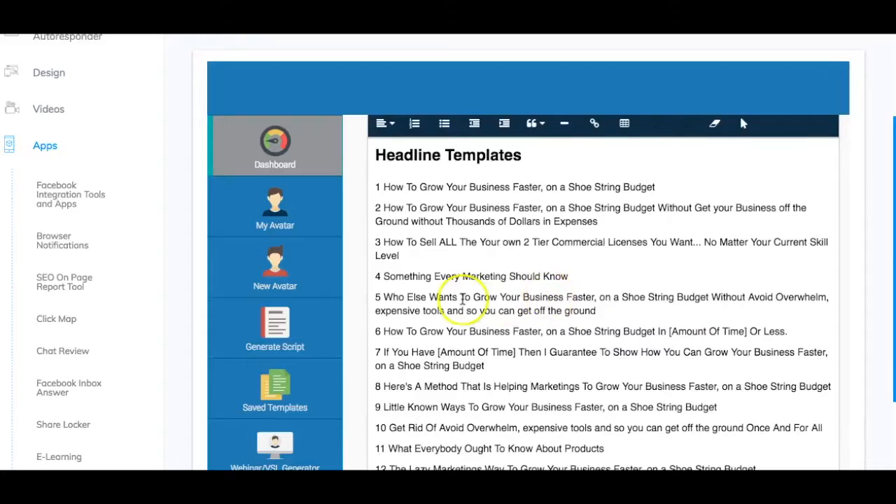
drag(473, 297, 681, 301)
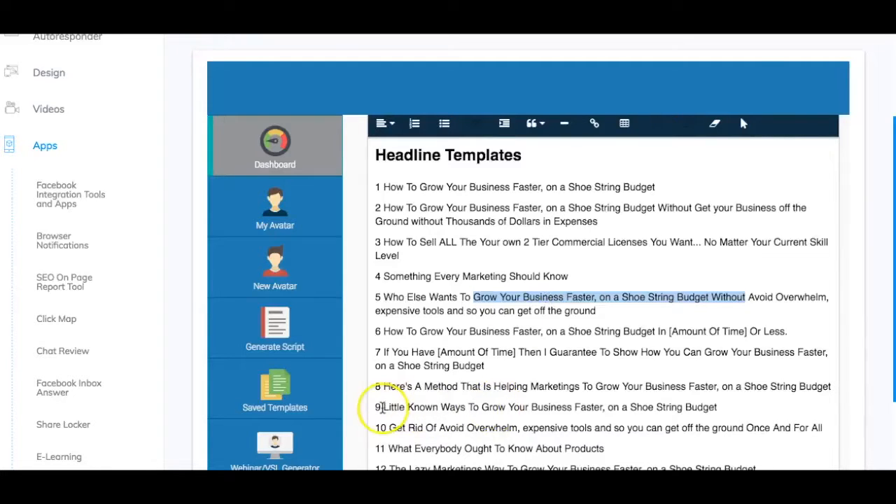
Copy the headline "See How Easily You Can Grow Your Business Faster, on a Shoe String Budget" from the template list
scroll(434, 382, down, 2)
drag(389, 424, 739, 424)
key(ctrl+c)
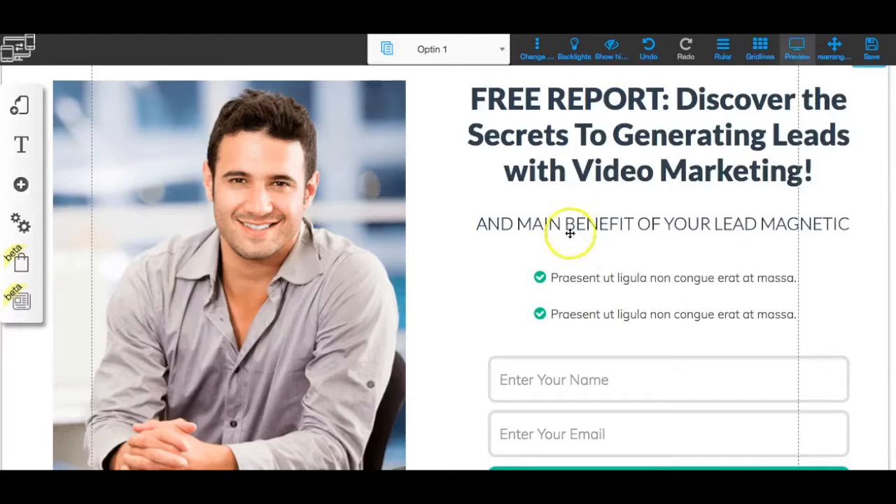
Back in the site editor, replace the subheadline with the copied "See How Easily You Can Grow Your Business Faster, on a Shoe String Budget"
click(542, 224)
double_click(541, 224)
drag(470, 239, 850, 238)
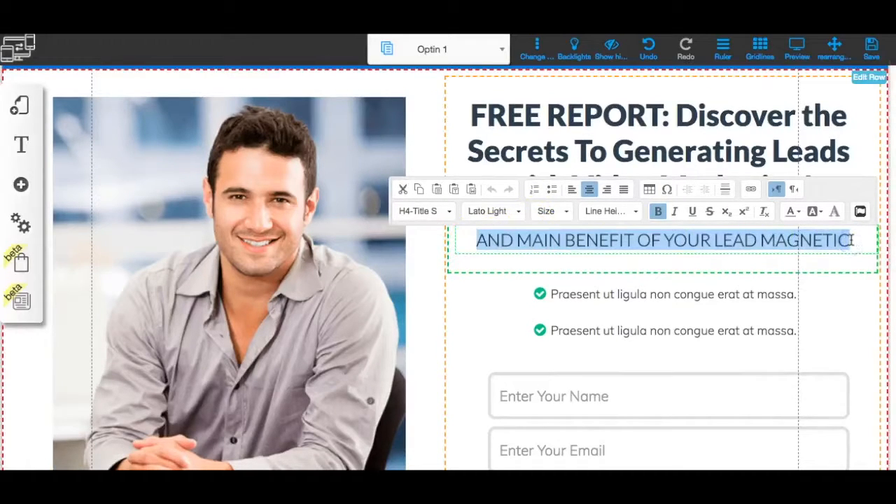
key(ctrl+v)
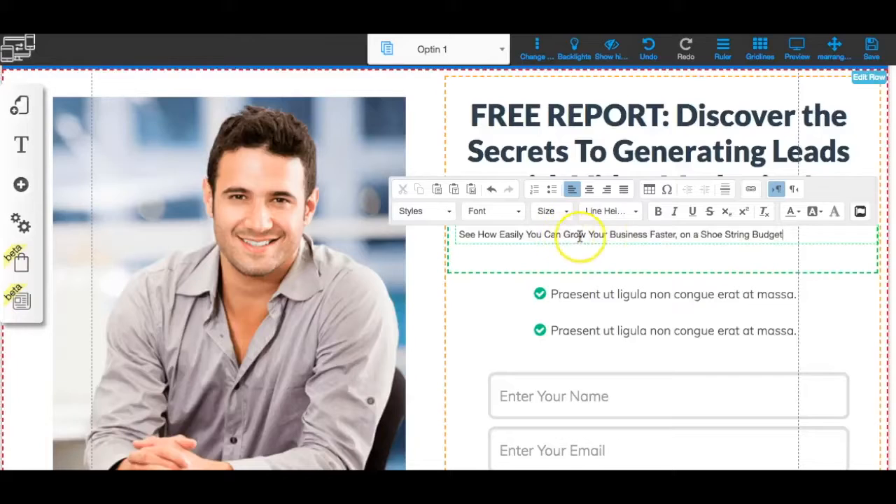
click(650, 234)
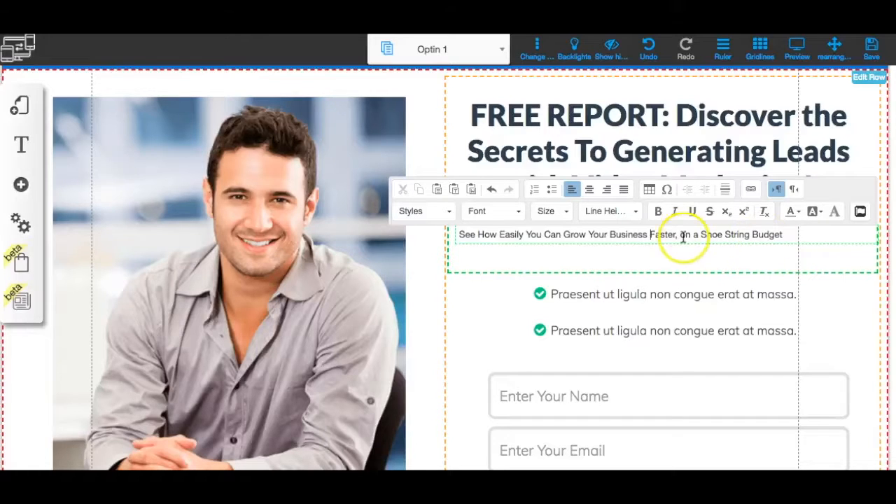
Insert "and" before "on a Shoe String Budget" in the subheadline and append "Using Free Video Marketing Strategies!"
click(684, 234)
text(and)
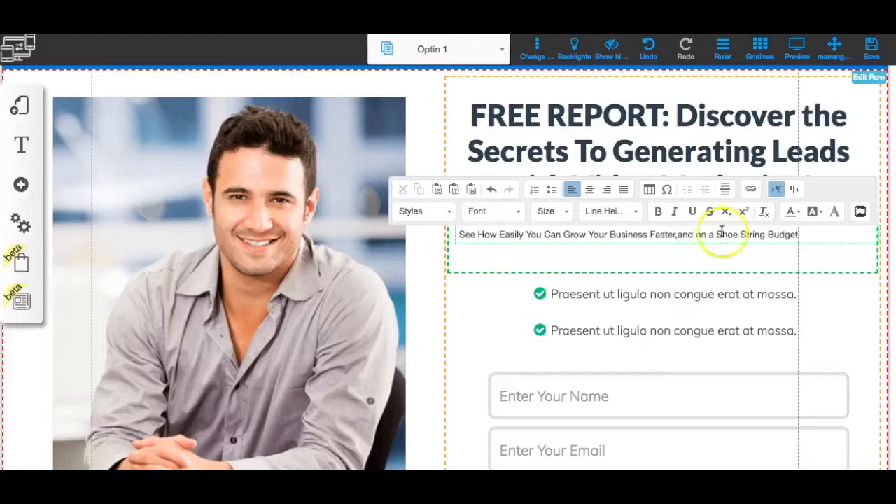
click(797, 234)
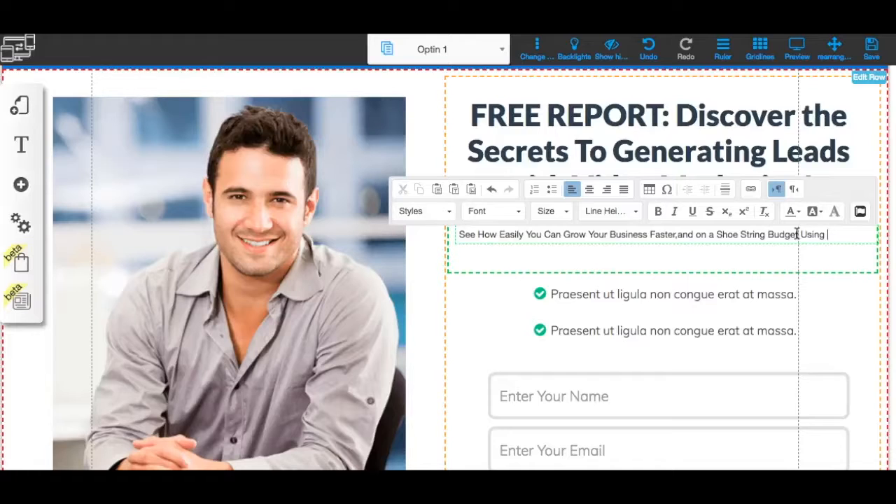
text(Using Free Video Marketing Strategies!)
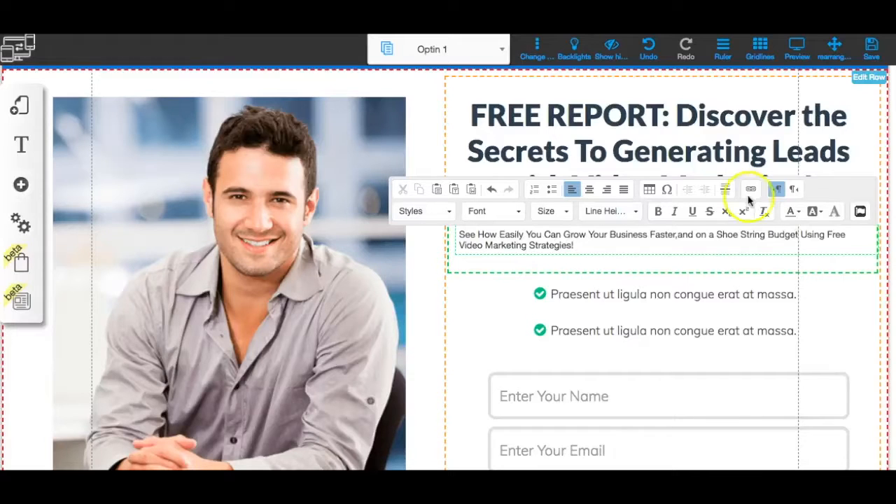
Center the subheadline and set its font size to 18
click(590, 189)
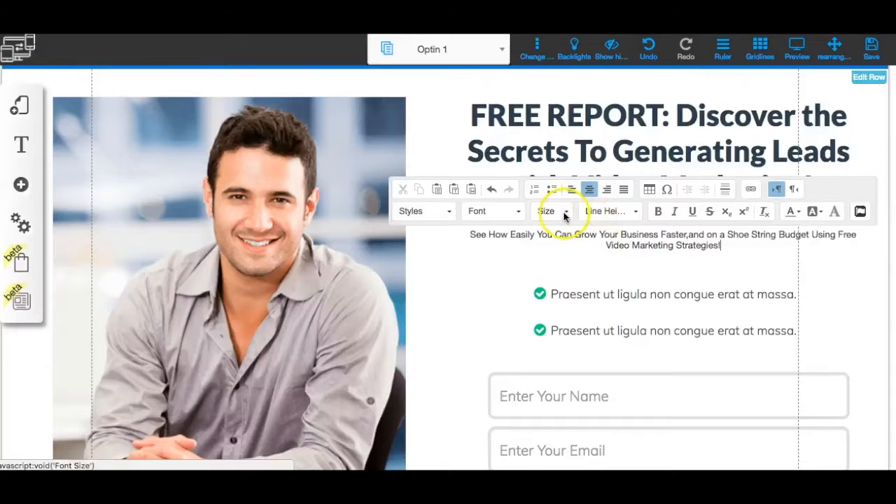
drag(468, 236, 720, 248)
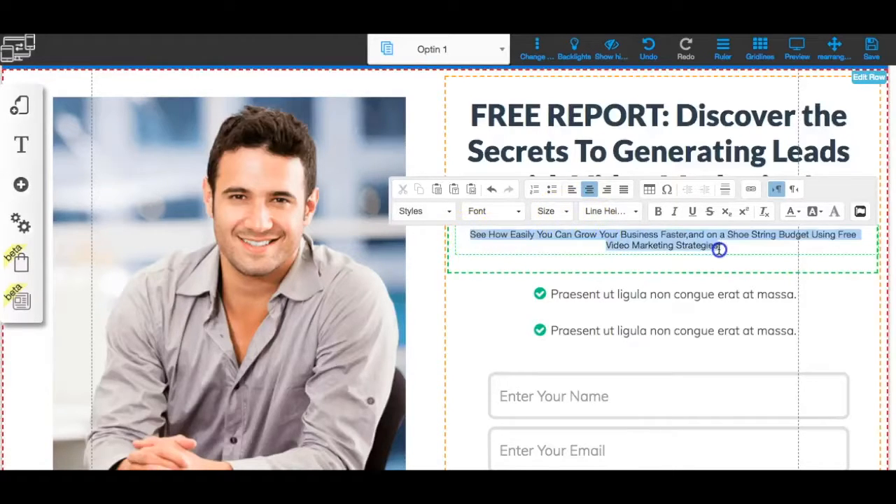
click(560, 210)
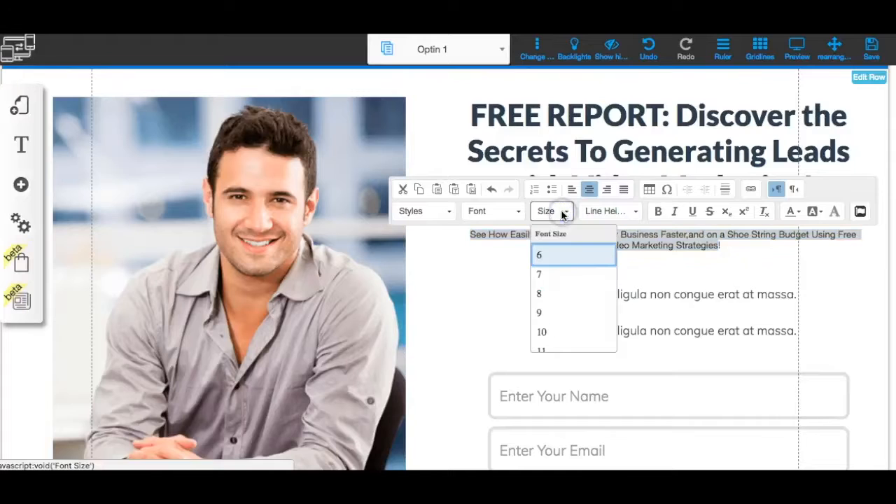
click(549, 331)
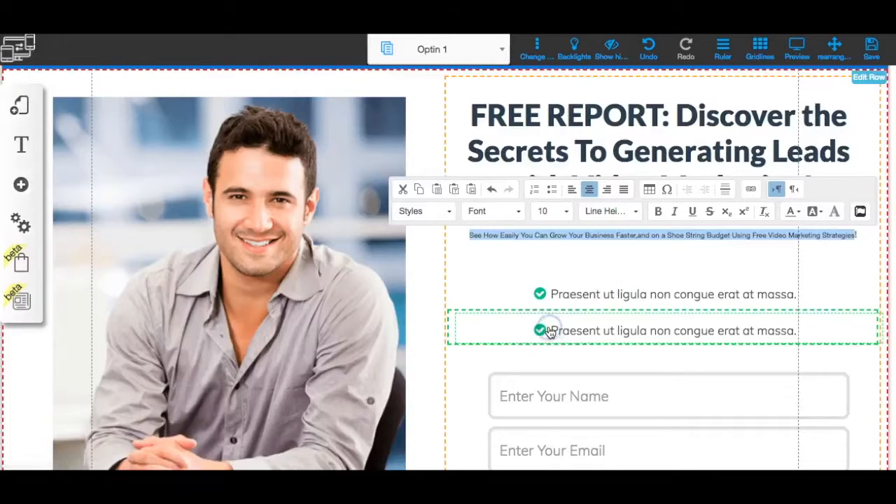
click(560, 210)
scroll(553, 285, down, 3)
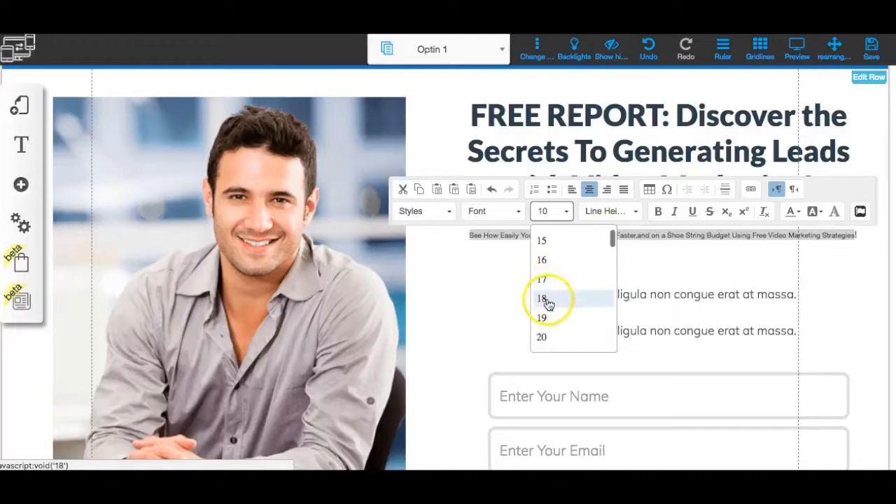
click(546, 296)
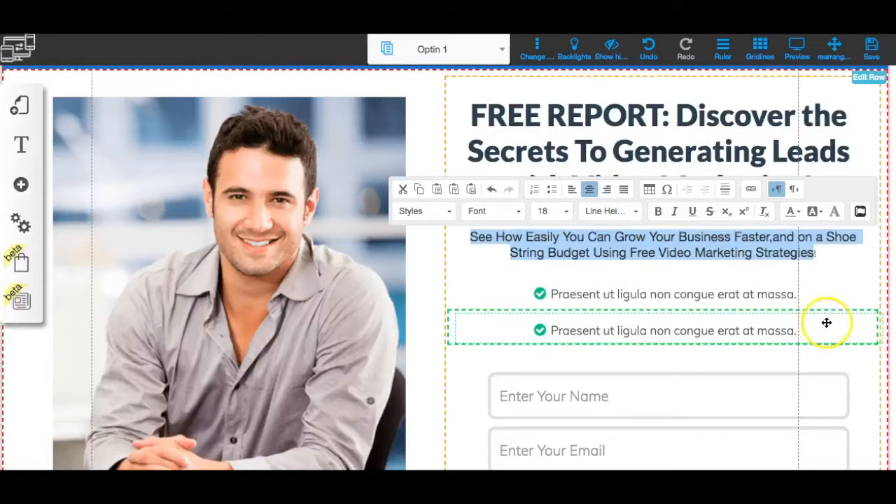
click(570, 304)
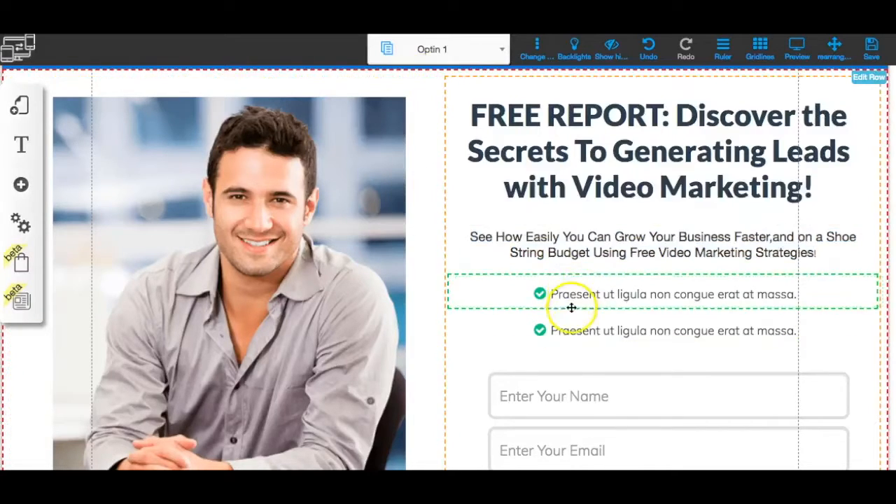
click(570, 293)
click(551, 294)
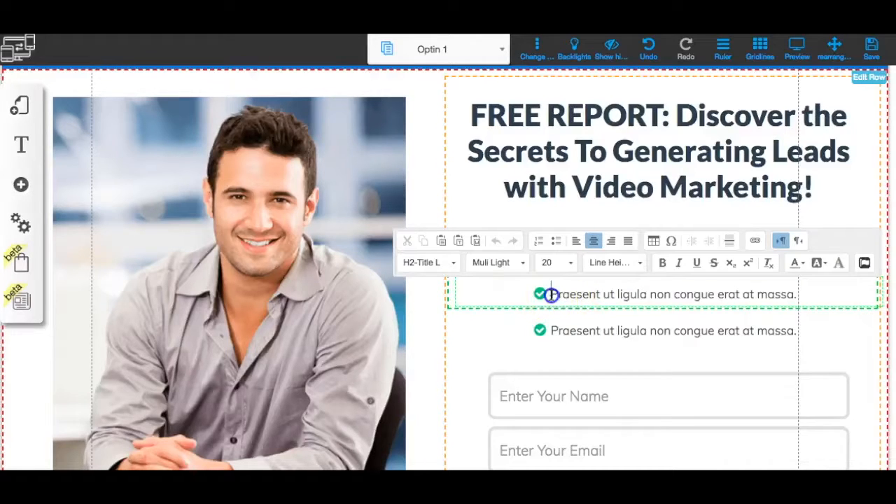
click(655, 333)
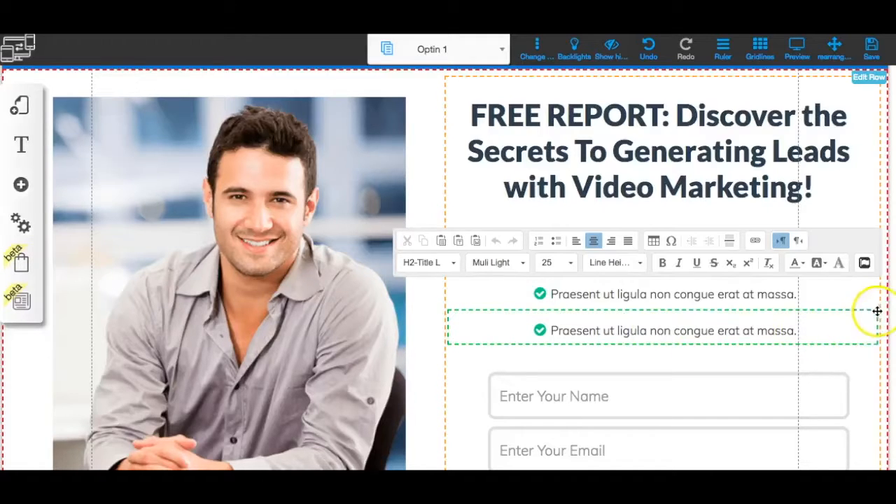
click(587, 295)
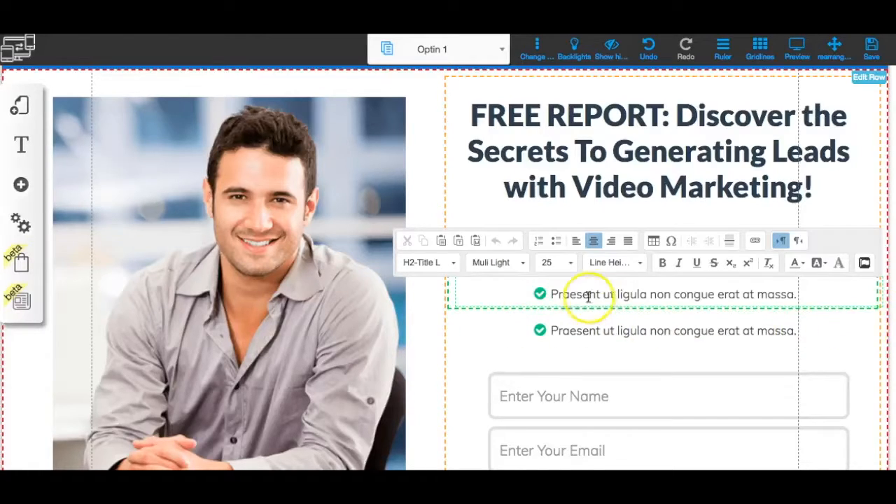
double_click(582, 295)
drag(551, 293, 775, 298)
click(567, 294)
drag(551, 294, 630, 294)
click(837, 203)
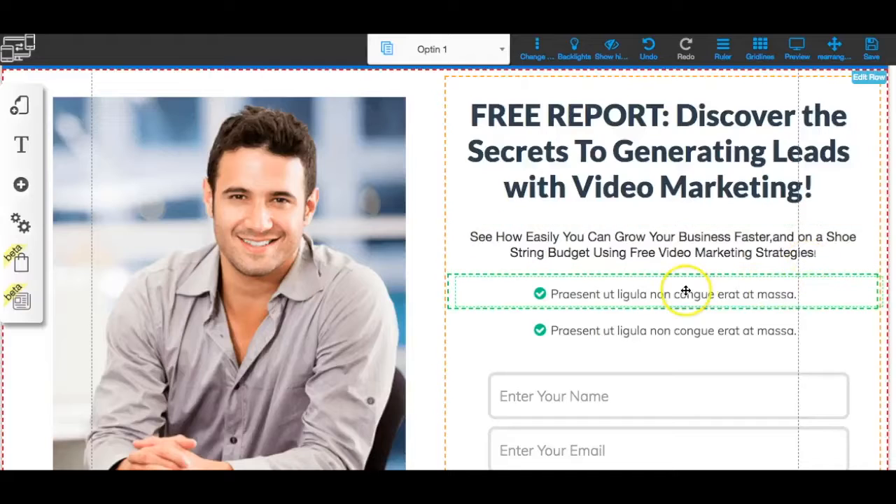
Add "Inside You'll Discover:" on its own line at the end of the subheadline
click(729, 247)
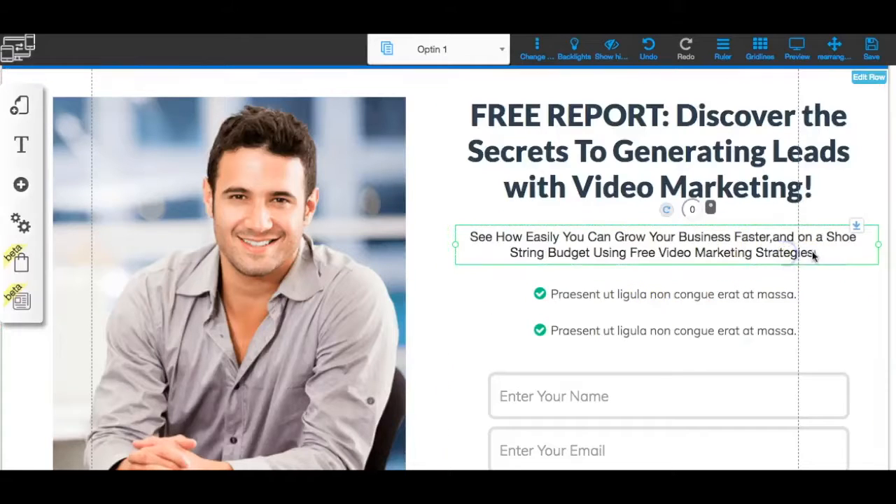
click(814, 256)
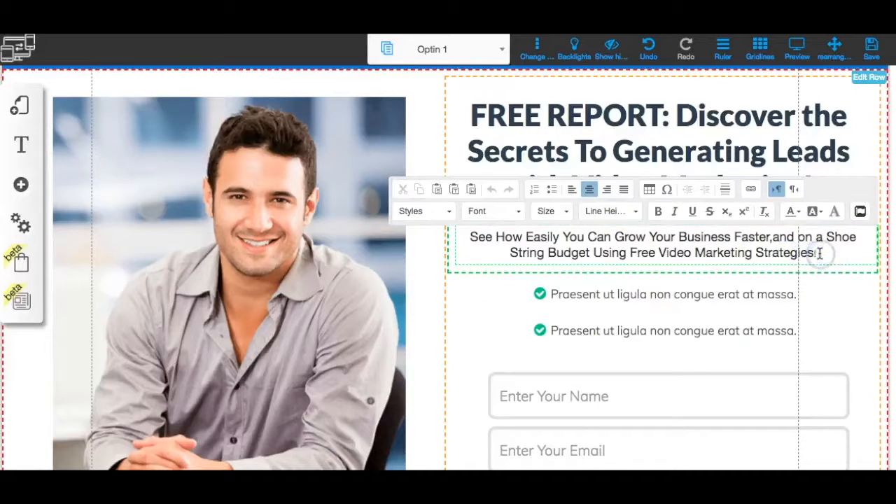
text(Inside)
key(BackSpace)
key(BackSpace)
key(BackSpace)
key(BackSpace)
key(BackSpace)
key(BackSpace)
key(BackSpace)
text(Inside You'll Discover:)
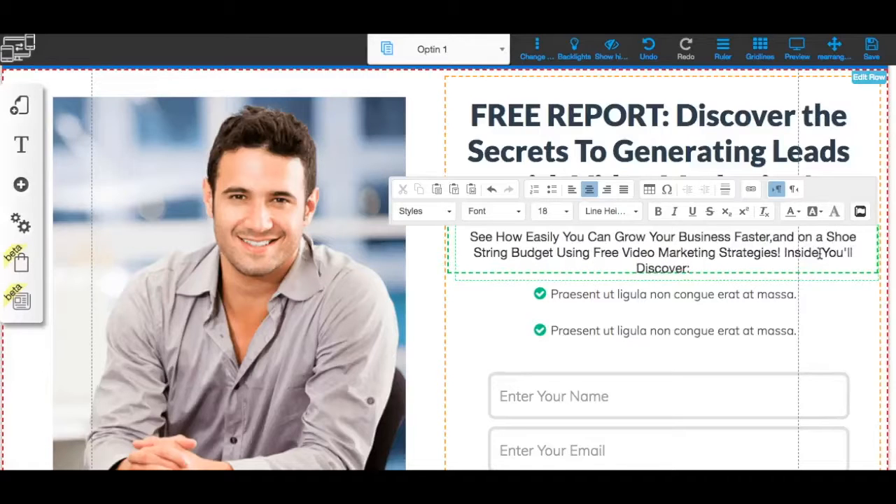
click(784, 251)
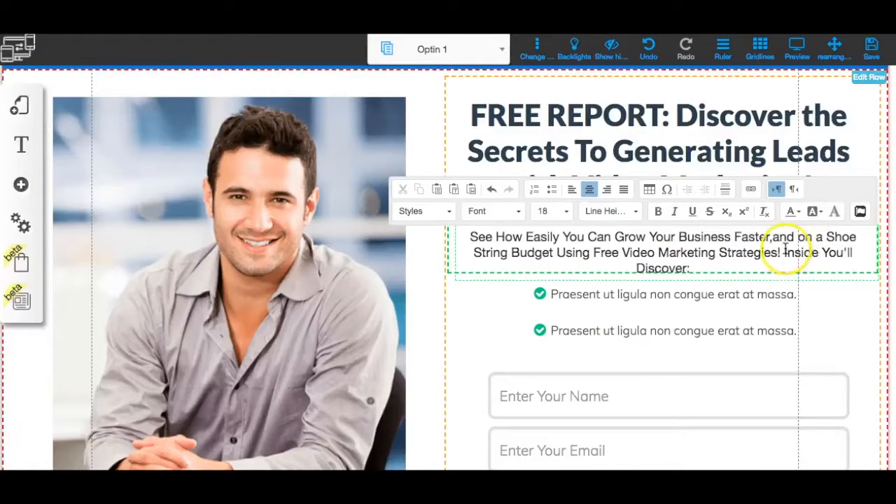
key(Return)
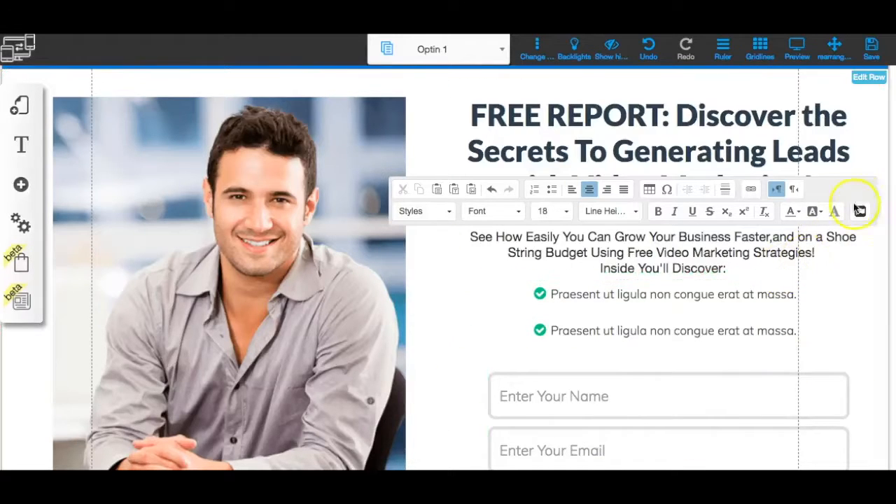
click(459, 260)
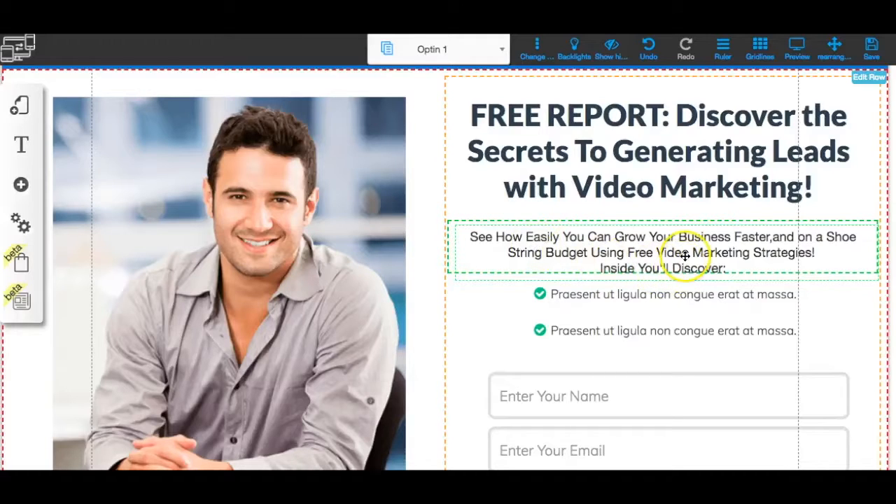
Move the subheadline aside, extend its container slightly downward to fit three lines, and place the text back under the headline
click(833, 266)
drag(691, 243, 537, 242)
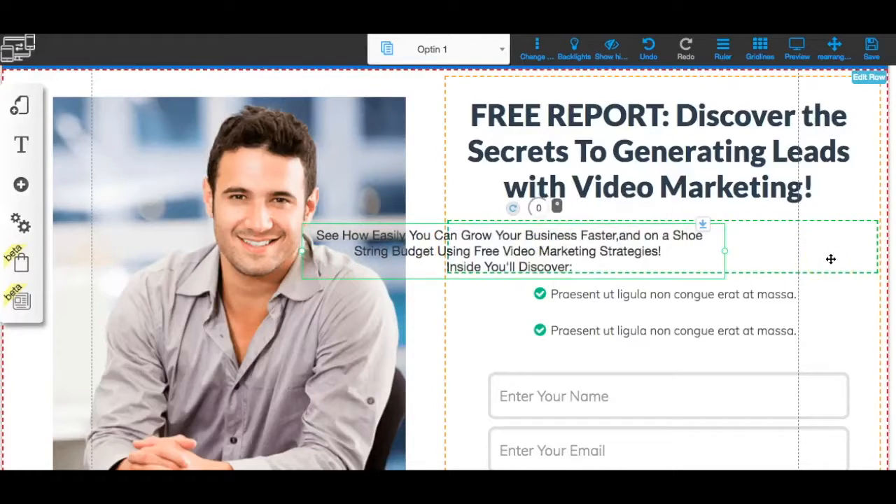
drag(663, 274, 662, 287)
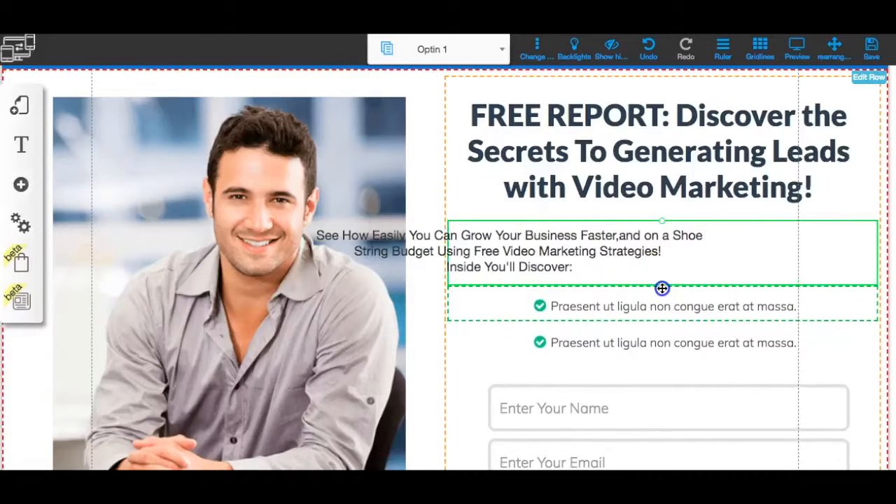
drag(524, 236, 685, 249)
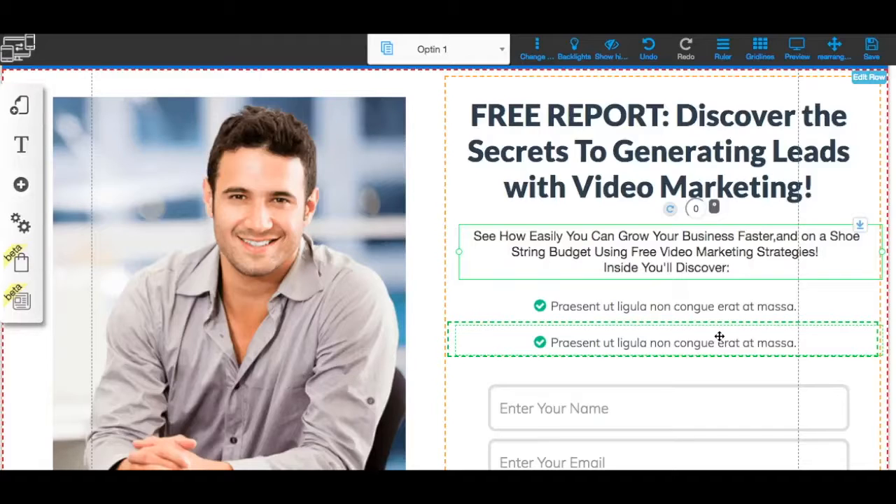
Replace the first checkmark bullet's placeholder text with "How to Generate Quality Leads that Chase You!"
click(617, 307)
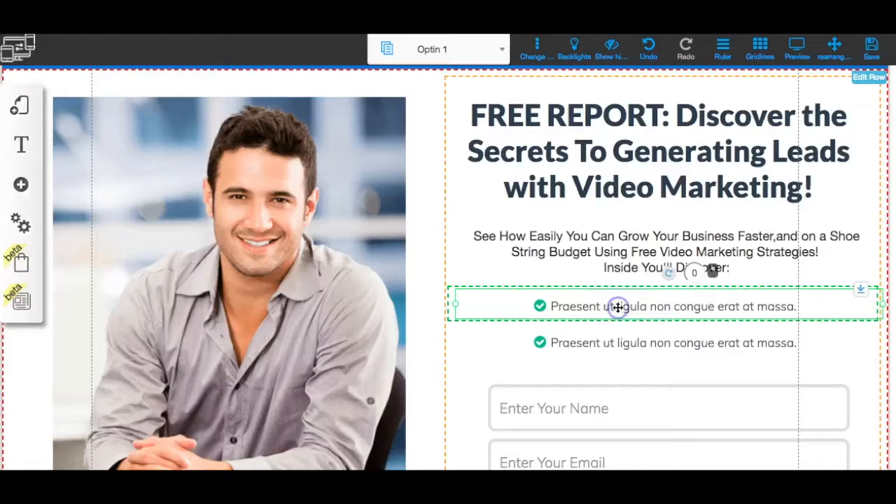
click(581, 306)
click(556, 306)
drag(597, 306, 801, 306)
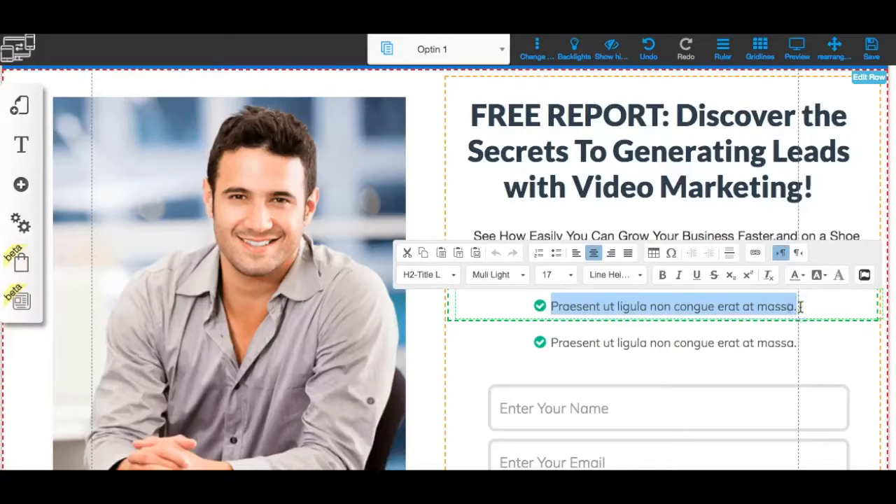
text(How to Generate QUali)
key(BackSpace)
key(BackSpace)
key(BackSpace)
key(BackSpace)
text(uality Leads that Chase You!)
Replace the second checkmark bullet's placeholder text with "Get Your Videos To Sell for You 24/7"
click(579, 345)
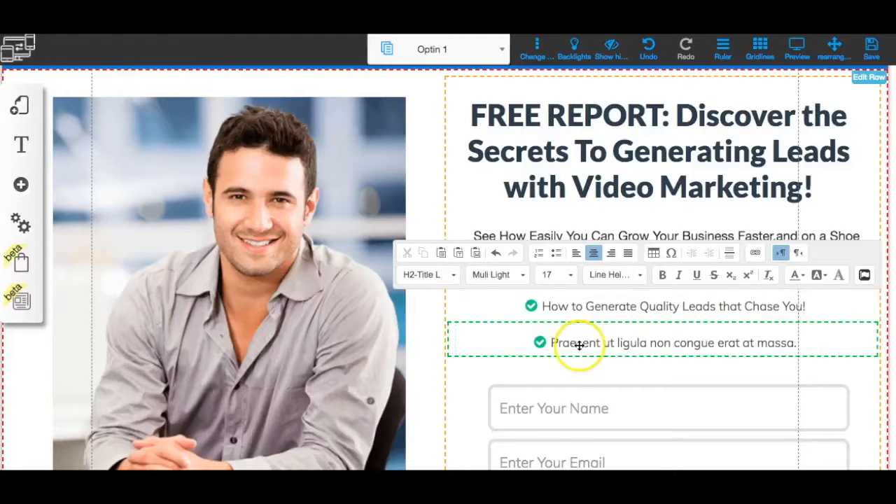
double_click(580, 344)
click(578, 343)
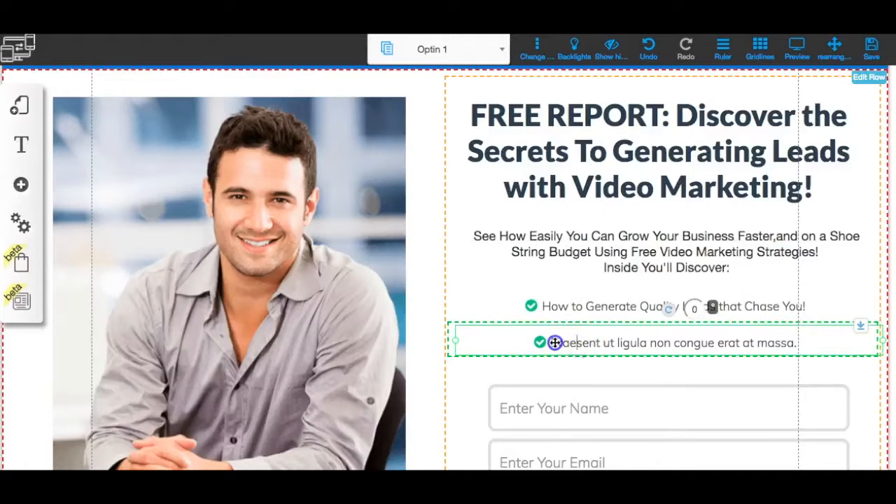
click(554, 342)
drag(560, 341, 795, 342)
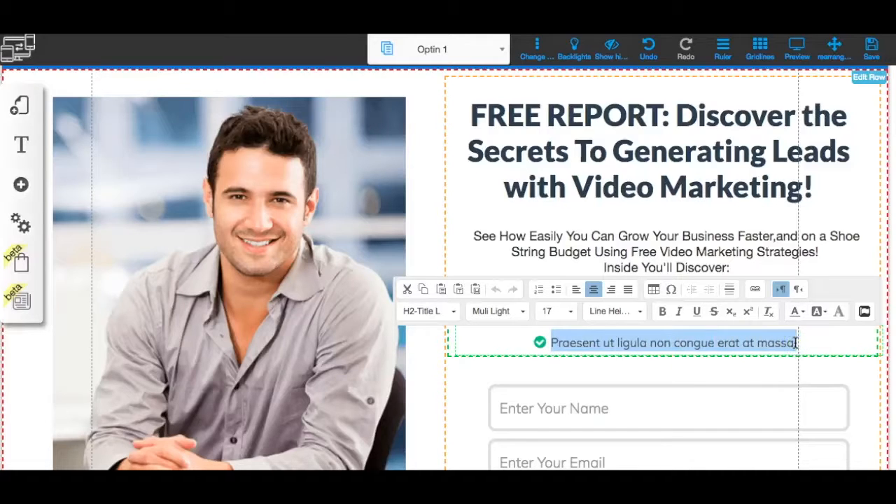
text(Get Your Videos To Sell for You 24/)
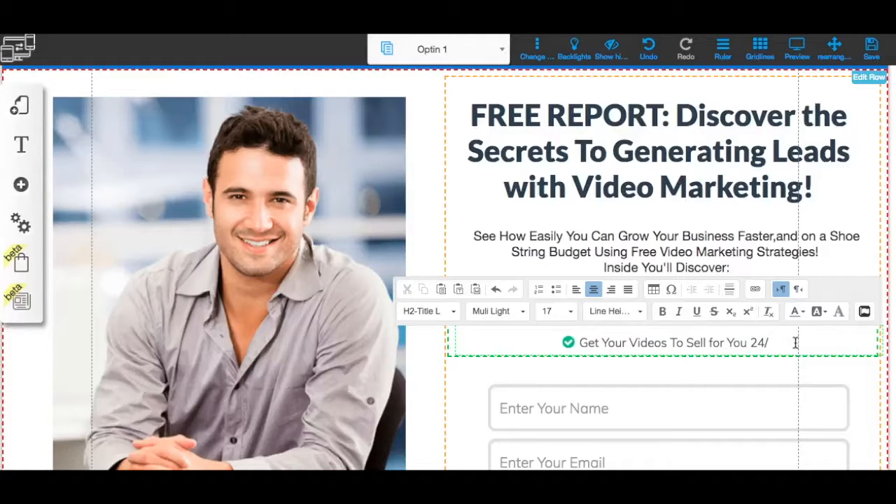
text(7)
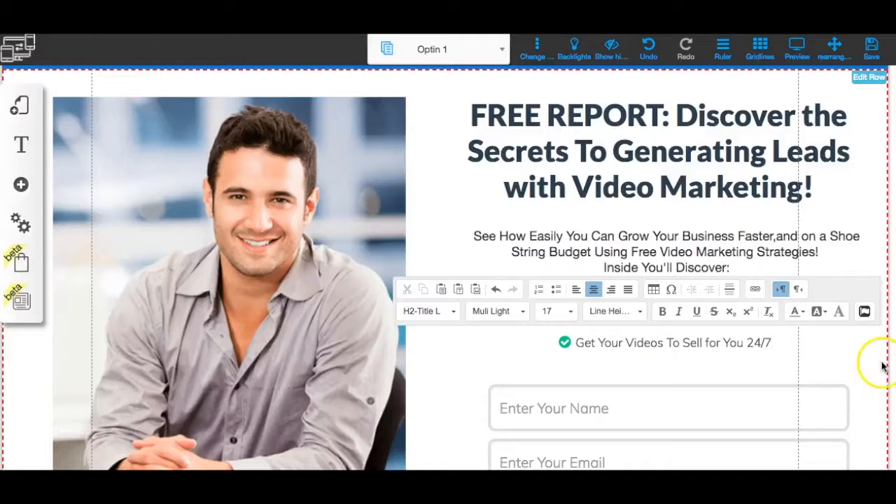
click(426, 385)
drag(451, 301, 534, 311)
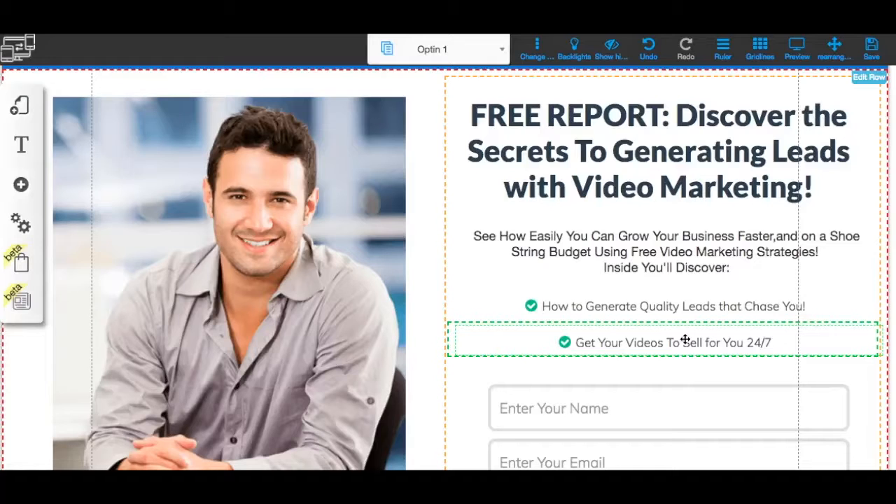
Connect the opt-in form to the MailingBoss list "10 Youtube Tips"
scroll(684, 339, down, 3)
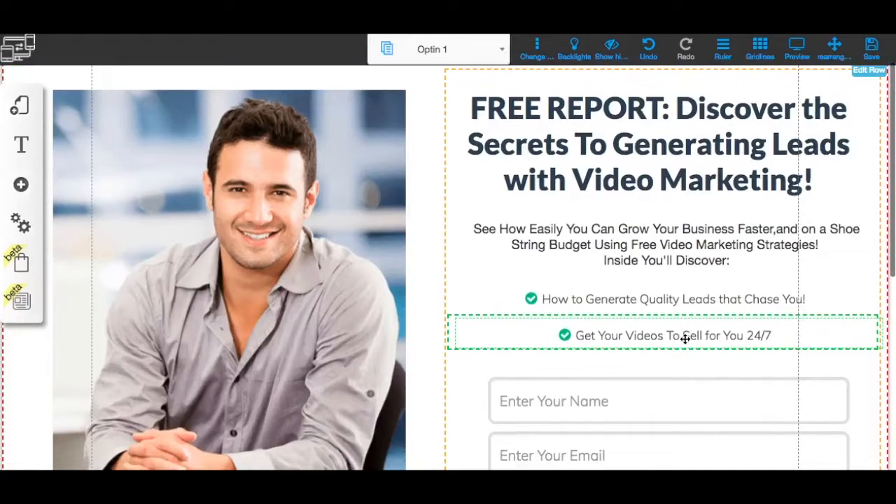
scroll(666, 286, up, 1)
scroll(664, 292, down, 3)
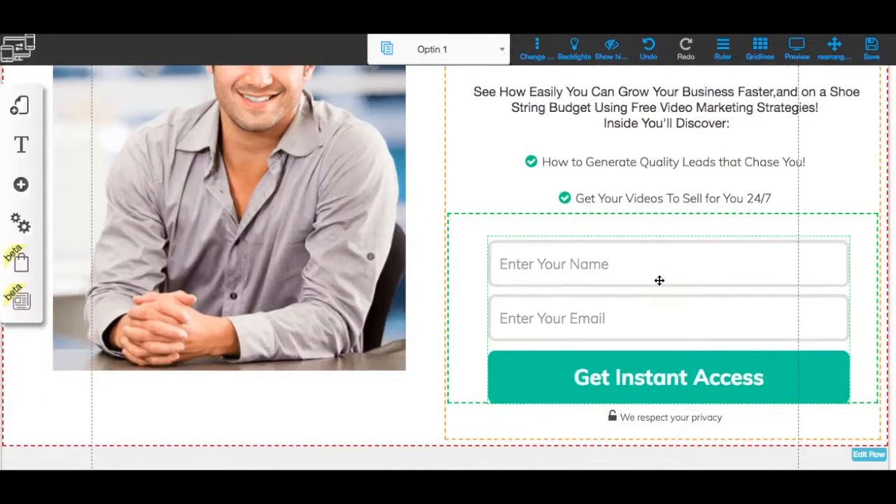
click(638, 317)
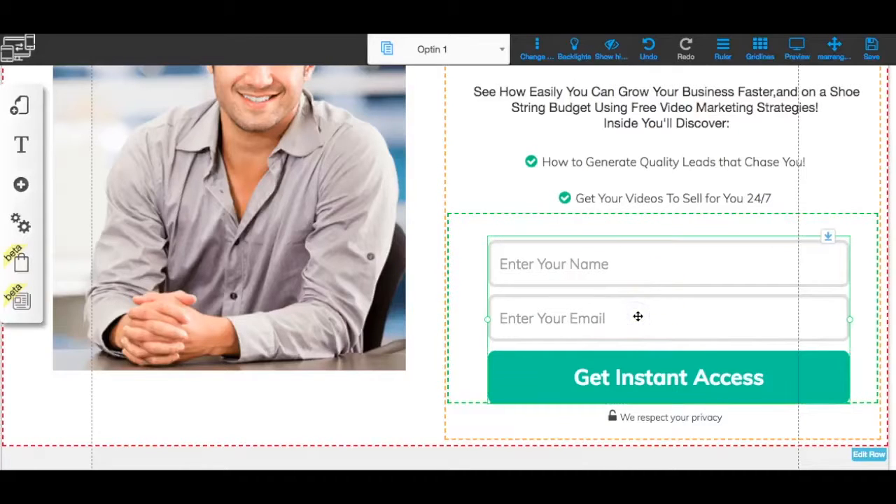
click(638, 316)
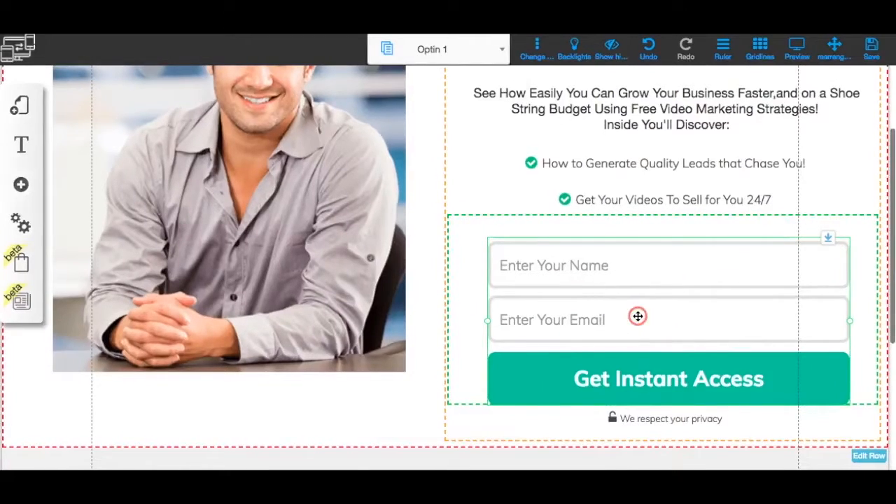
click(406, 119)
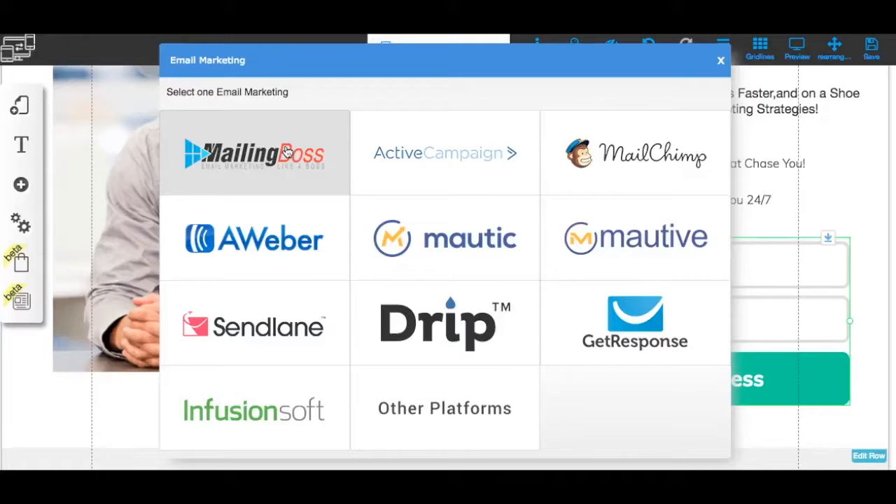
click(345, 173)
click(272, 165)
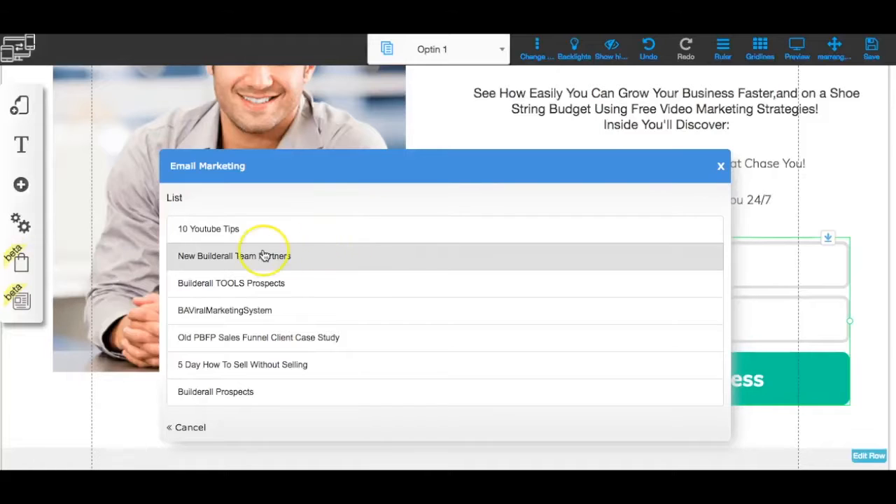
click(230, 228)
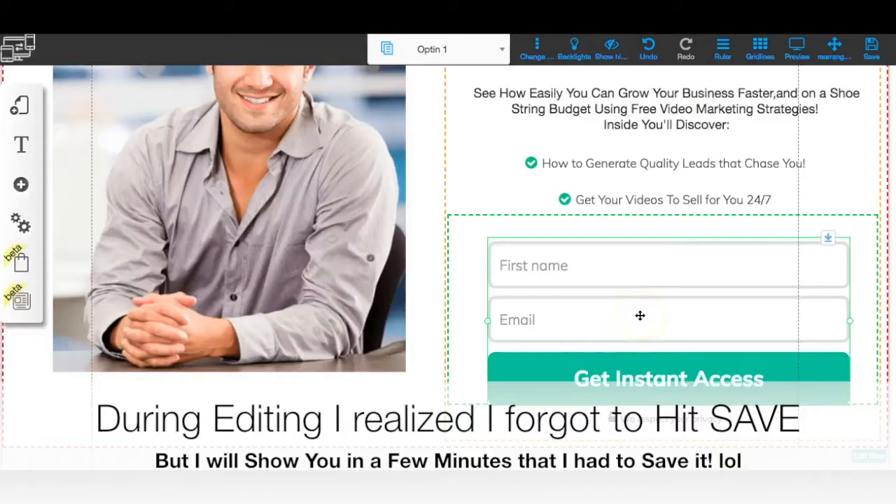
Set the opt-in form's Subscription Confirmed URL to the tripwire page, opening in the same tab
click(639, 316)
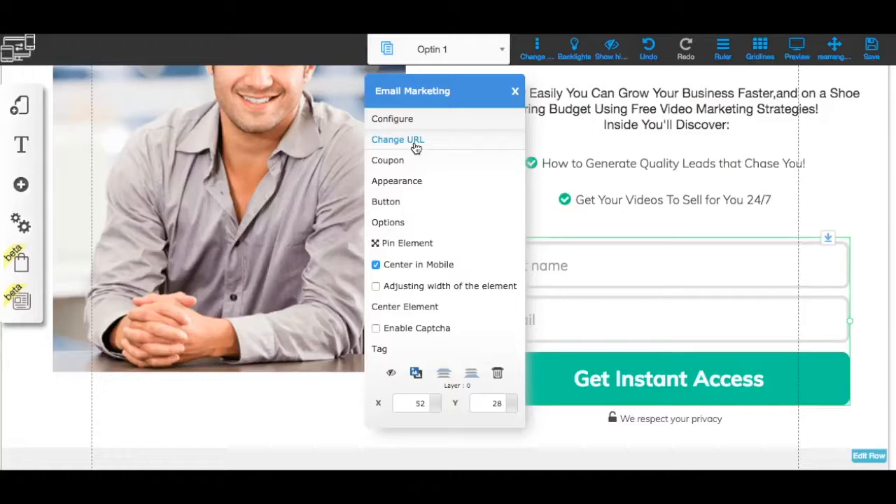
click(415, 142)
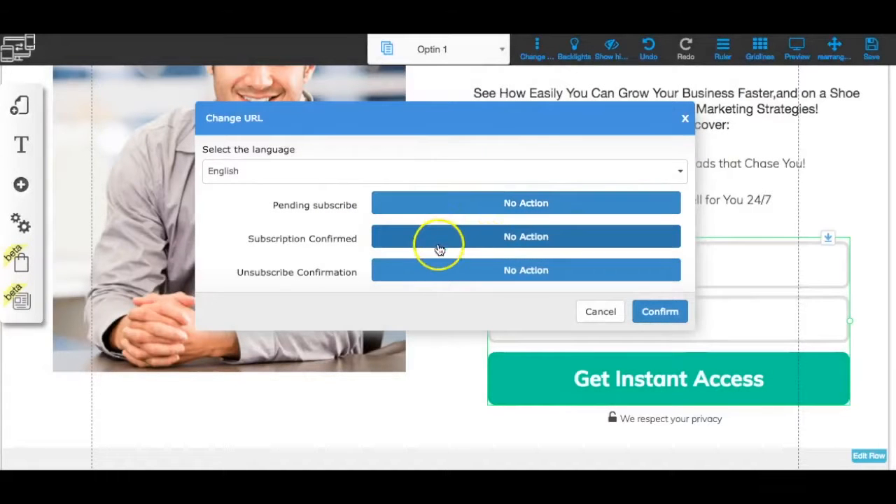
click(543, 241)
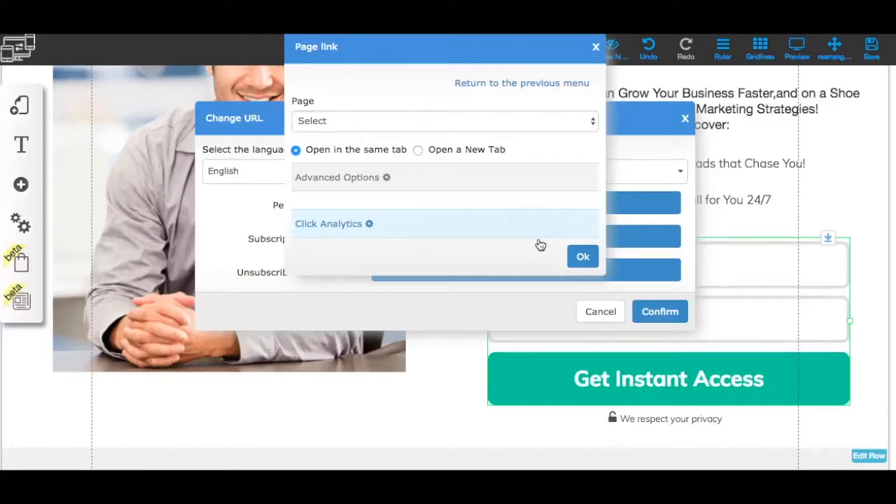
click(416, 121)
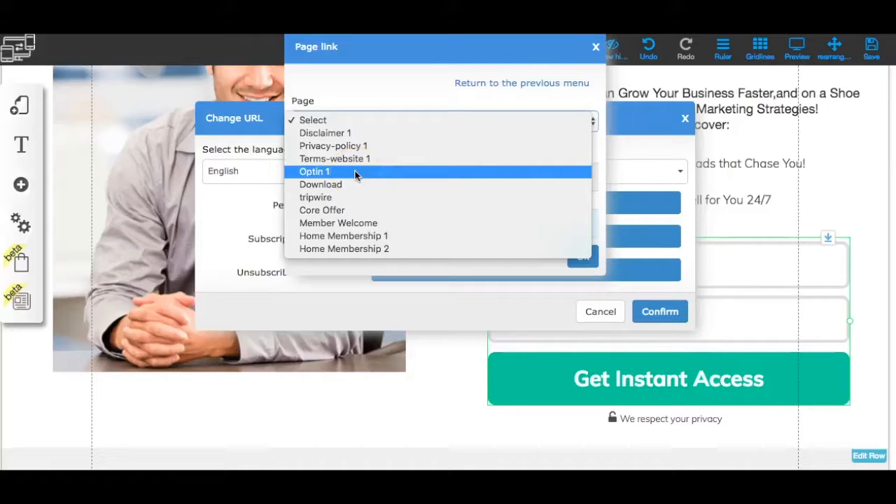
click(314, 198)
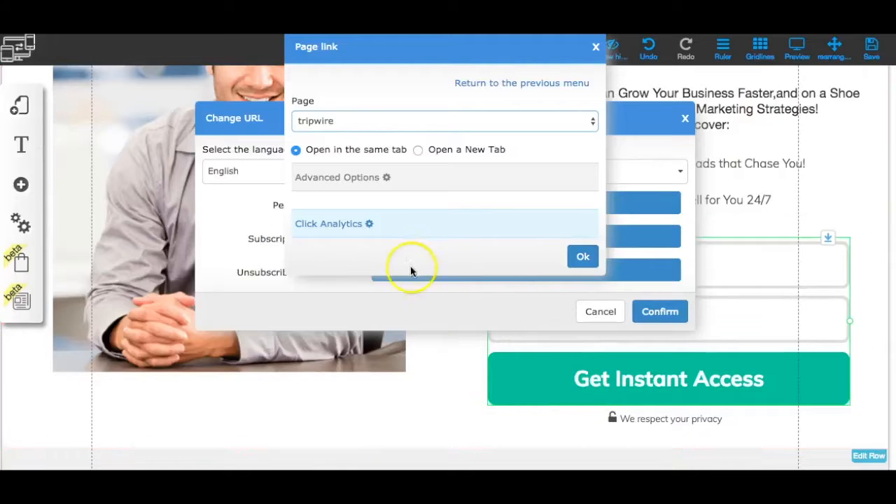
click(583, 259)
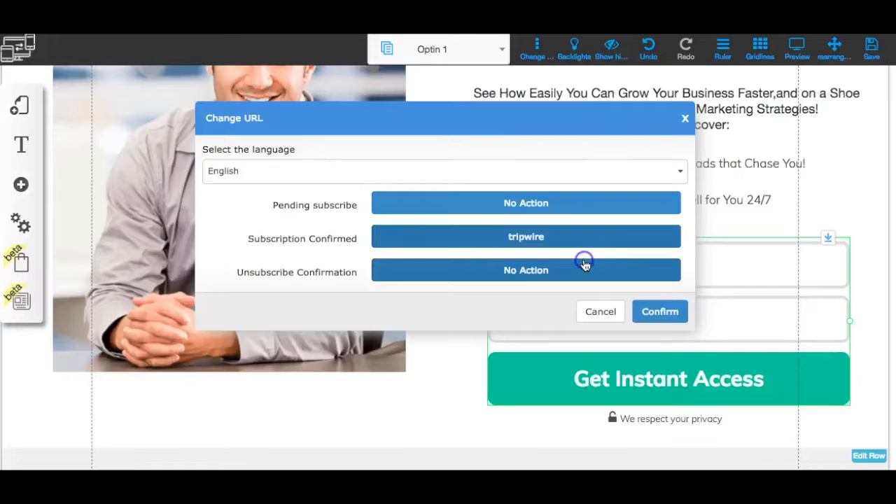
Set the form's Pending subscribe URL to the tripwire page as well and save the URL settings
click(558, 205)
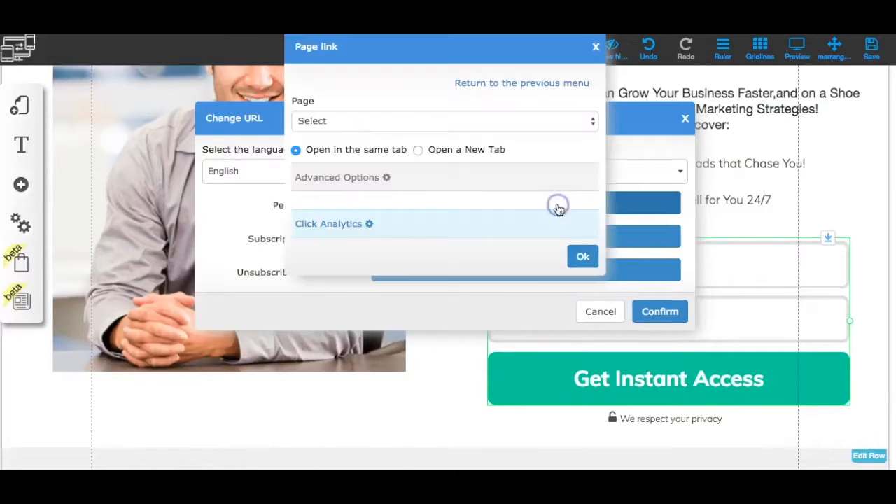
click(389, 181)
click(420, 123)
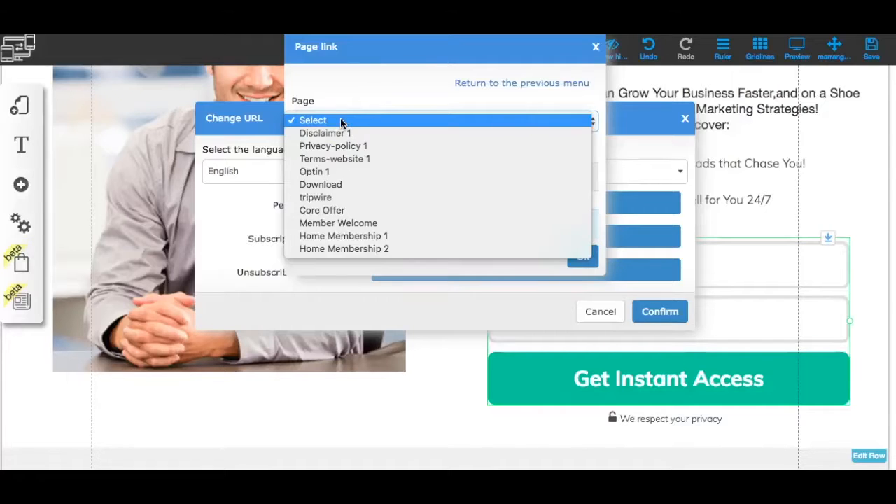
click(326, 199)
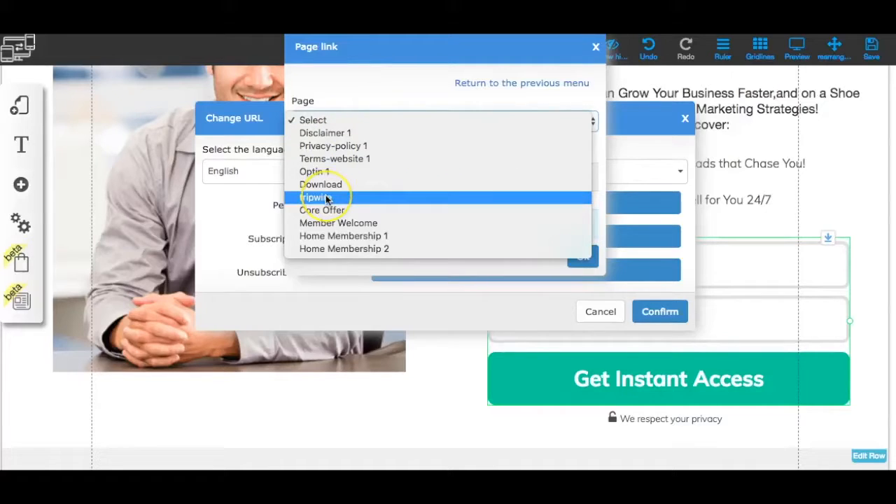
click(326, 199)
click(581, 259)
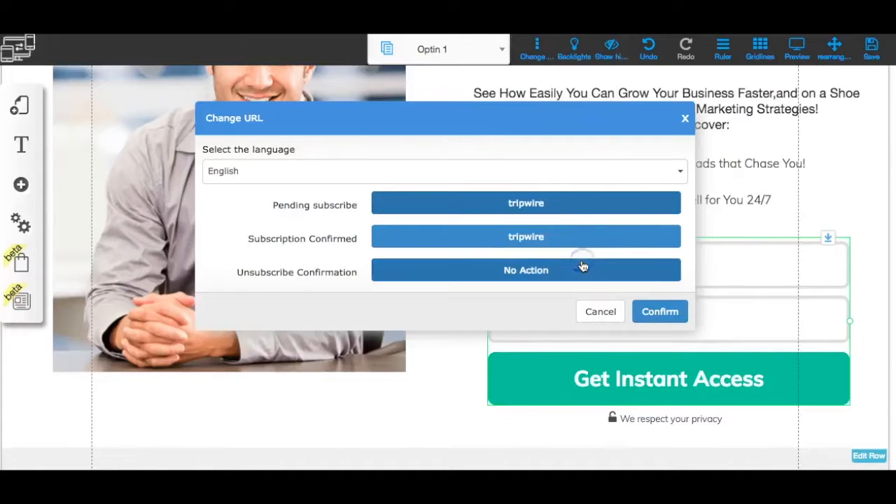
click(658, 315)
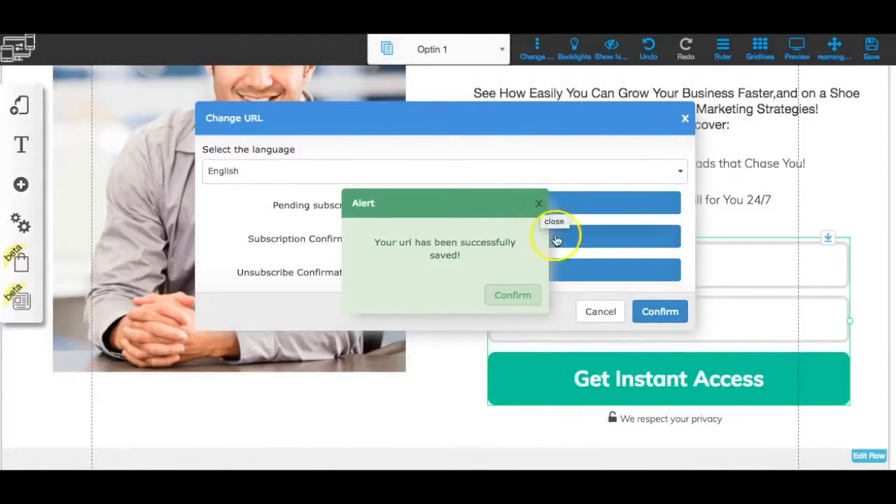
click(510, 294)
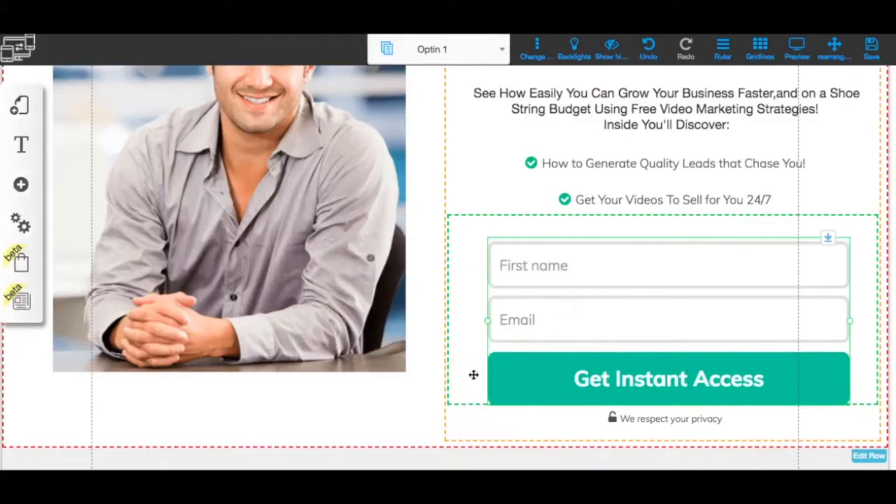
Move the opt-in form aside, extend its container slightly downward, then put the form back and center it
scroll(473, 374, down, 1)
click(467, 338)
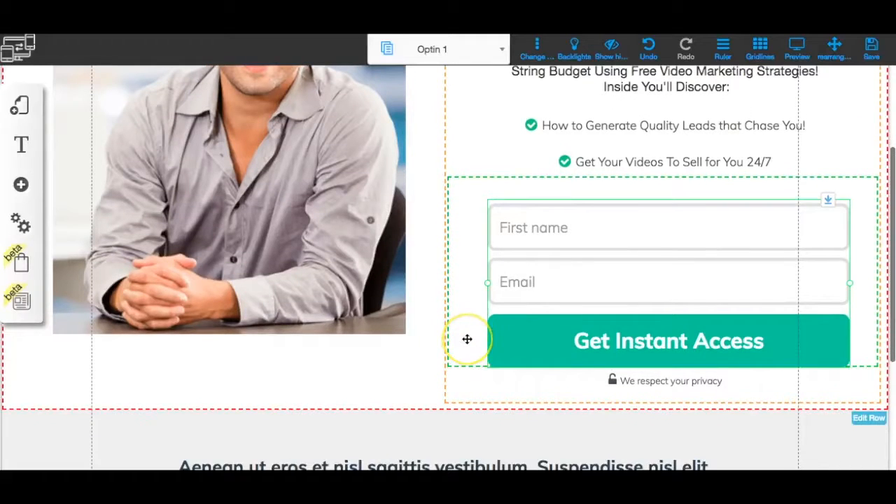
click(464, 338)
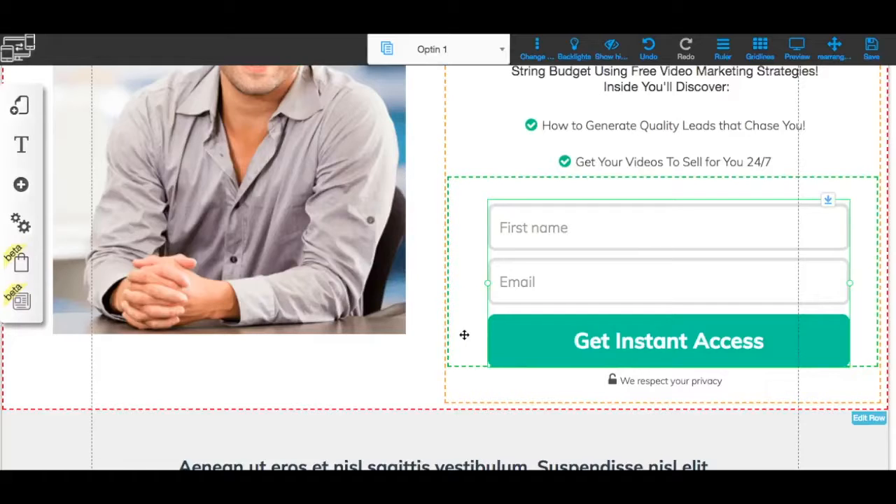
drag(464, 335, 770, 334)
drag(661, 369, 662, 389)
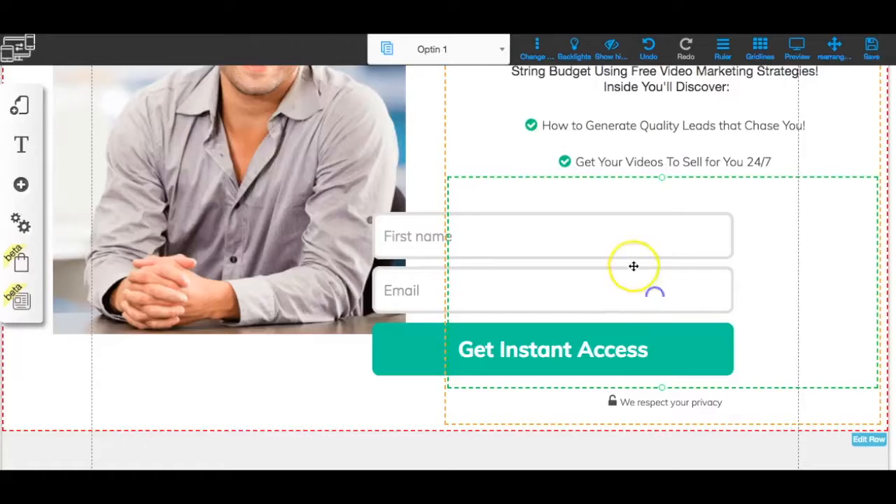
drag(632, 264, 519, 280)
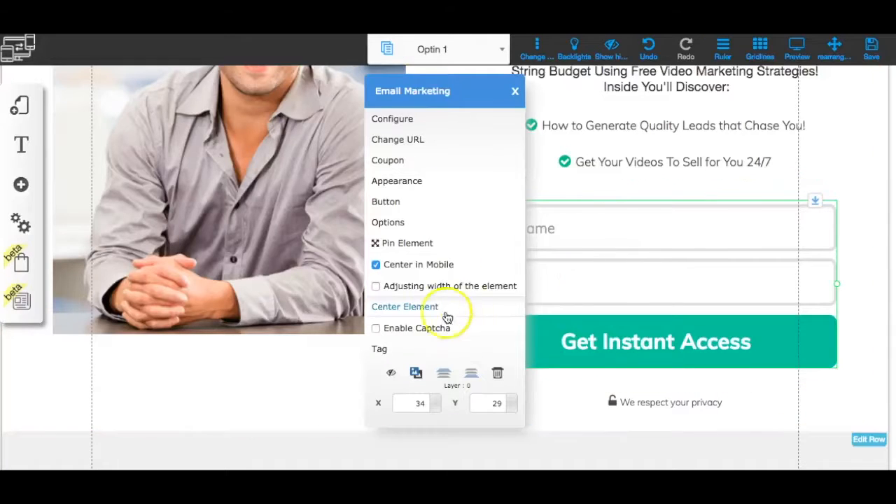
click(386, 310)
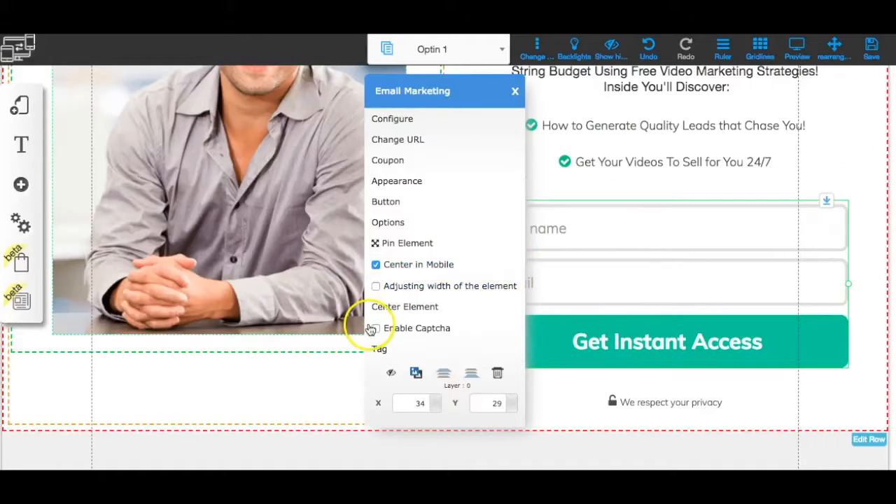
click(339, 367)
Replace the photo of the man with the filmstrip-framed portrait of the woman from the uploaded files
scroll(305, 222, up, 3)
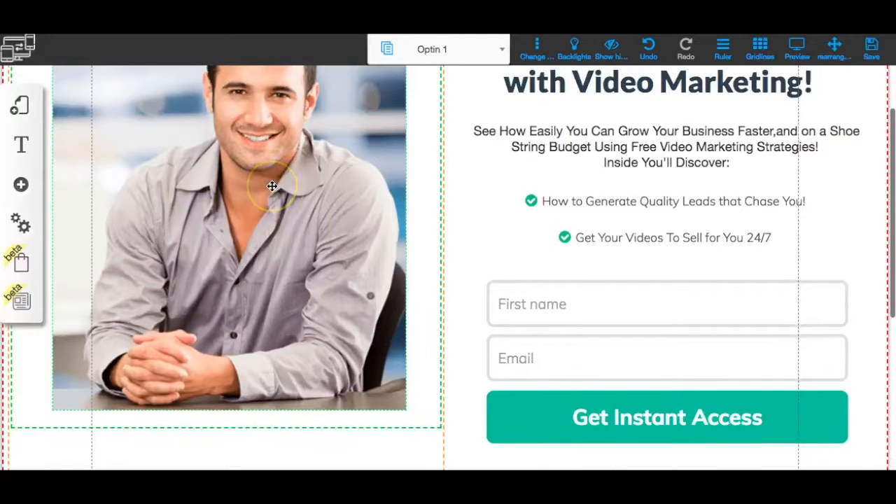
click(272, 186)
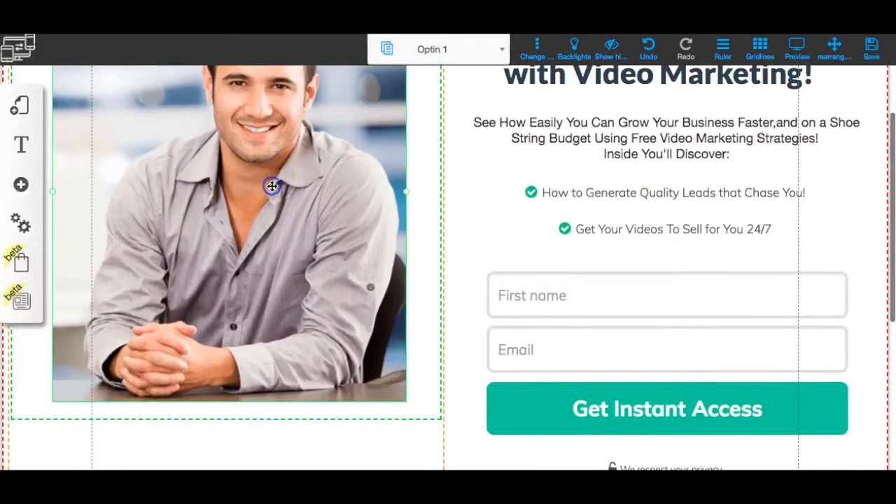
right_click(271, 186)
click(272, 186)
click(402, 85)
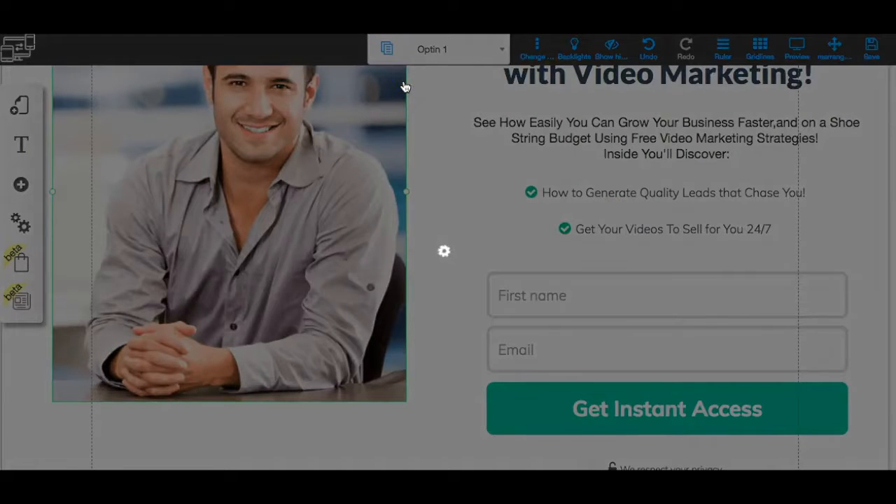
click(330, 157)
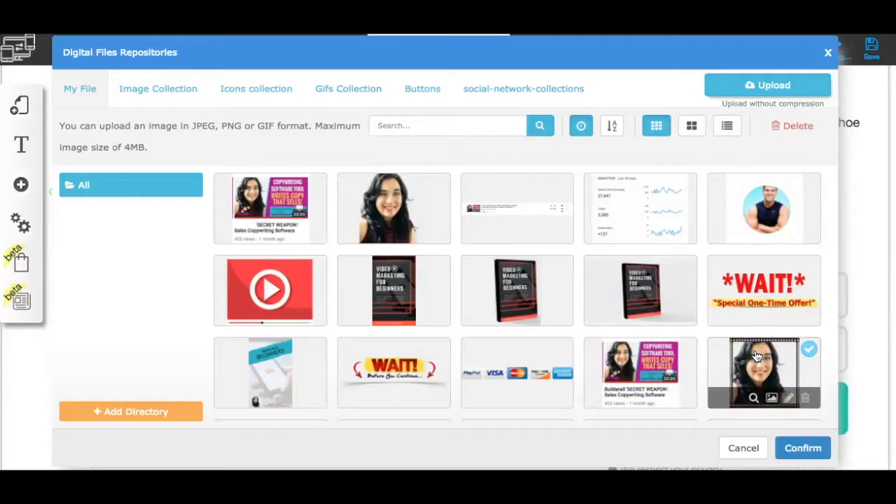
click(799, 448)
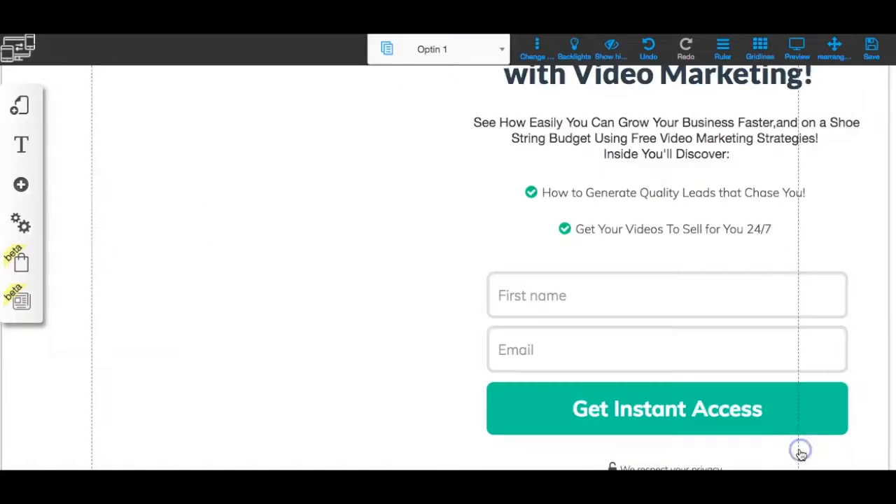
Shrink the filmstrip portrait to about 409 wide and reposition it near the middle of its container
drag(277, 212, 280, 260)
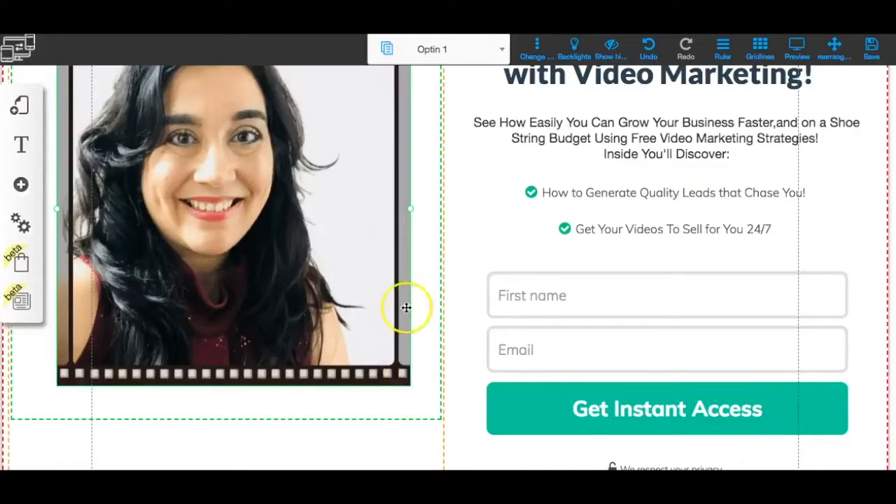
drag(410, 208, 350, 193)
drag(230, 156, 274, 216)
click(227, 199)
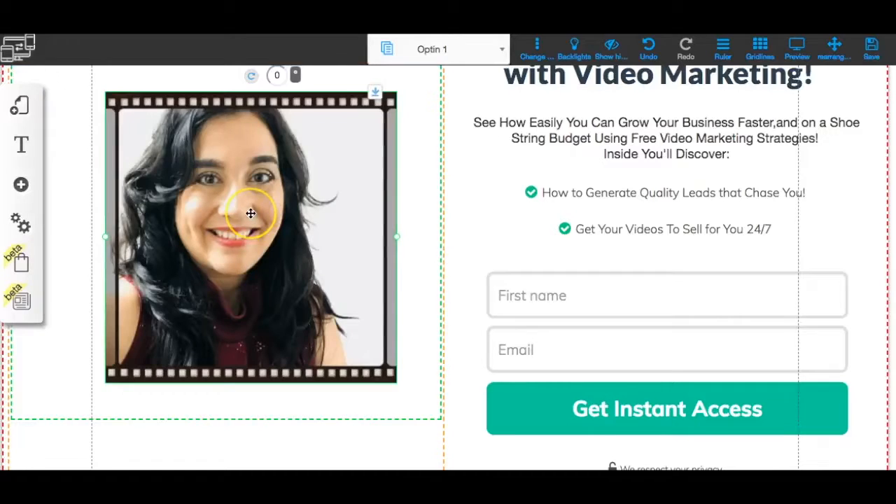
Apply the tada animation to the filmstrip portrait
click(251, 213)
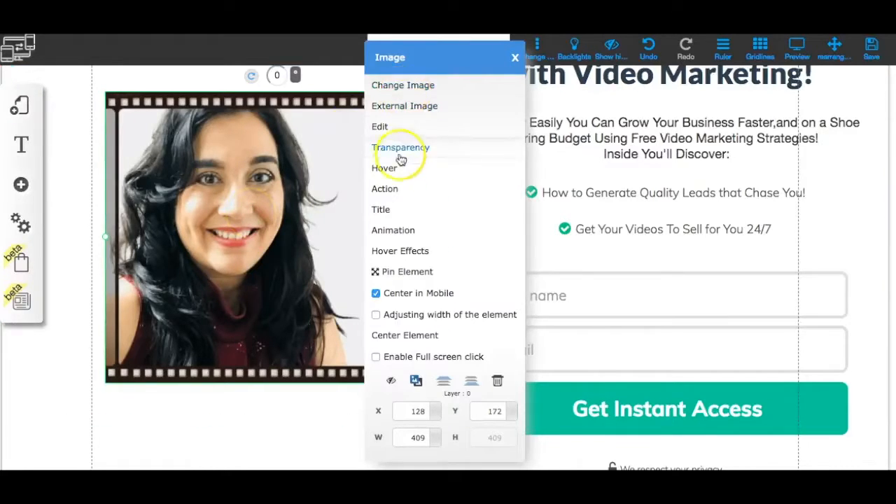
click(396, 232)
click(386, 230)
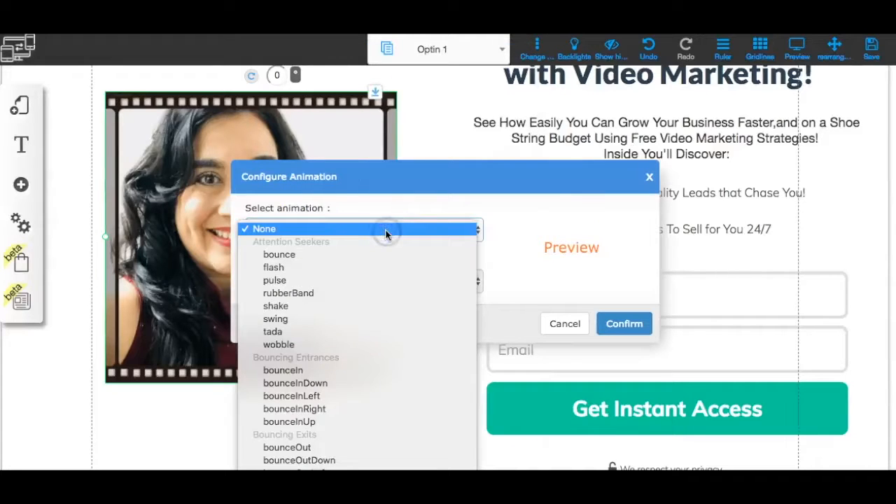
click(314, 331)
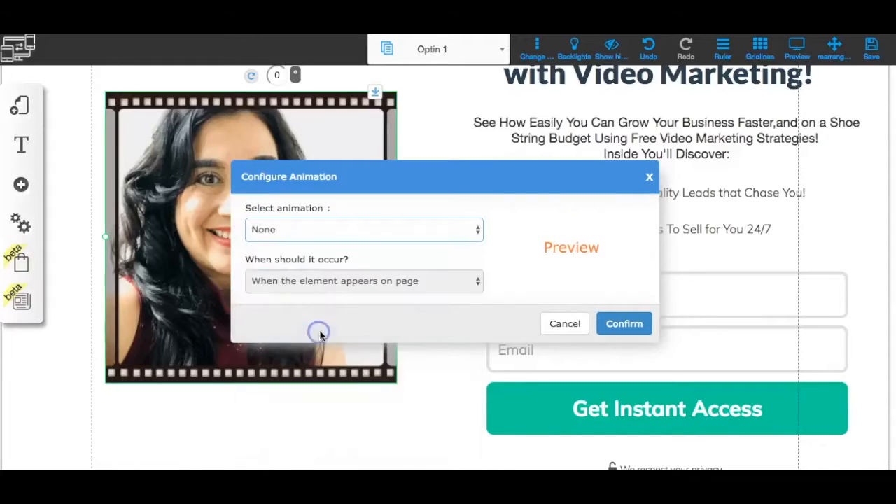
click(625, 325)
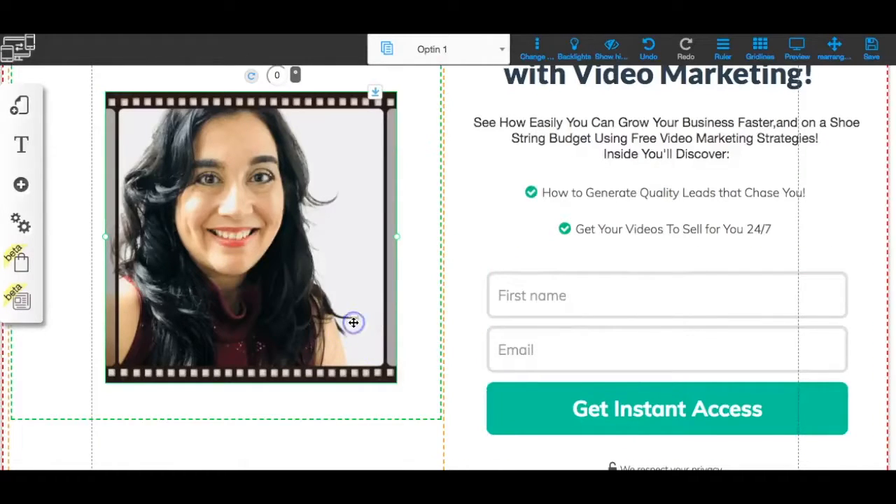
Rotate the filmstrip portrait slightly counterclockwise to 353 degrees and nudge it a little to the right
drag(252, 77, 232, 80)
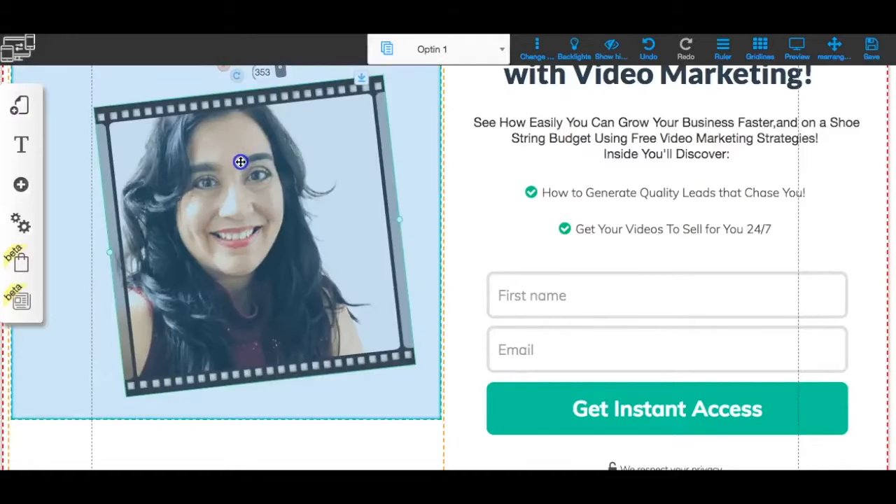
drag(240, 162, 249, 164)
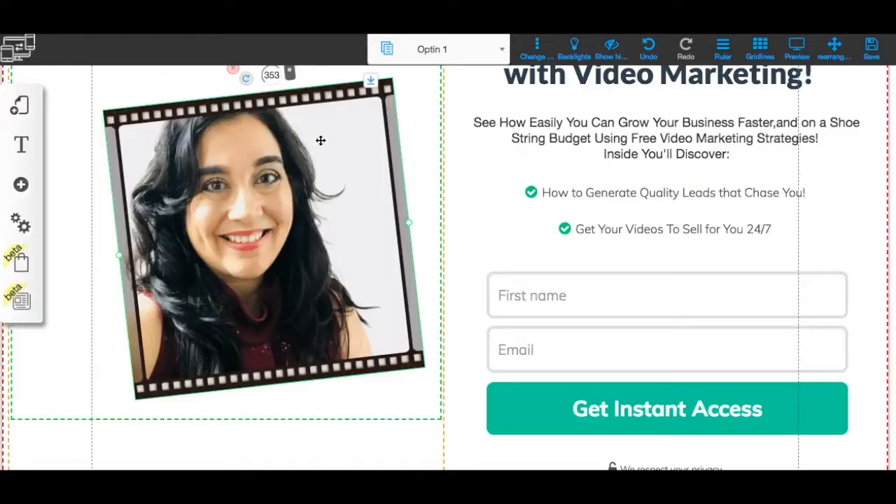
scroll(470, 192, down, 5)
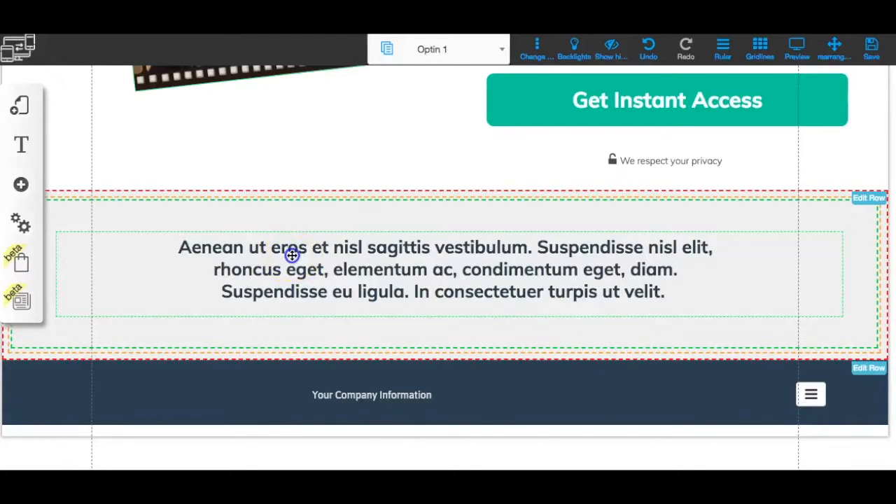
click(291, 255)
click(295, 254)
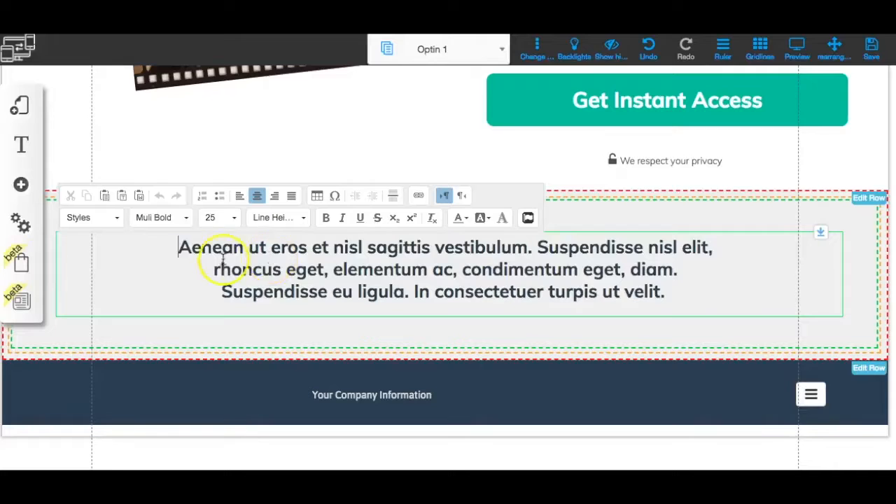
drag(178, 246, 727, 290)
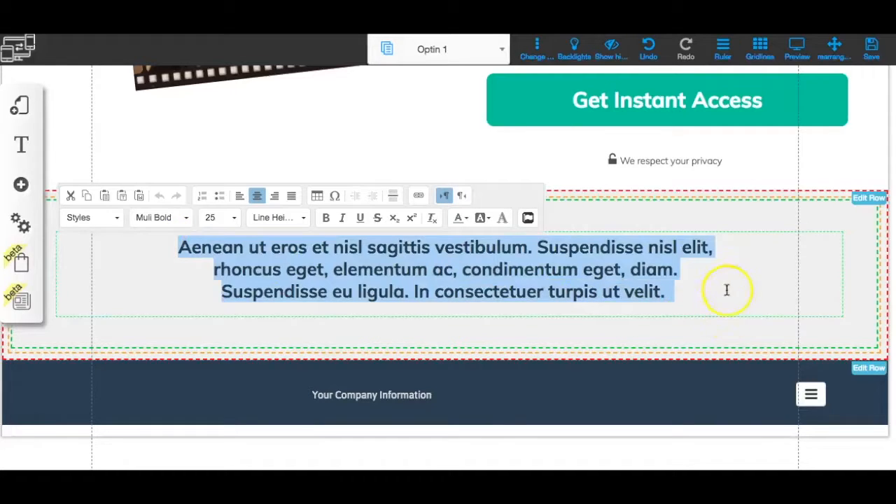
Replace the footer's company information placeholder with "RiseMarketingandDesign.com | Copyright 2018 | All Rights Reserved"
click(402, 393)
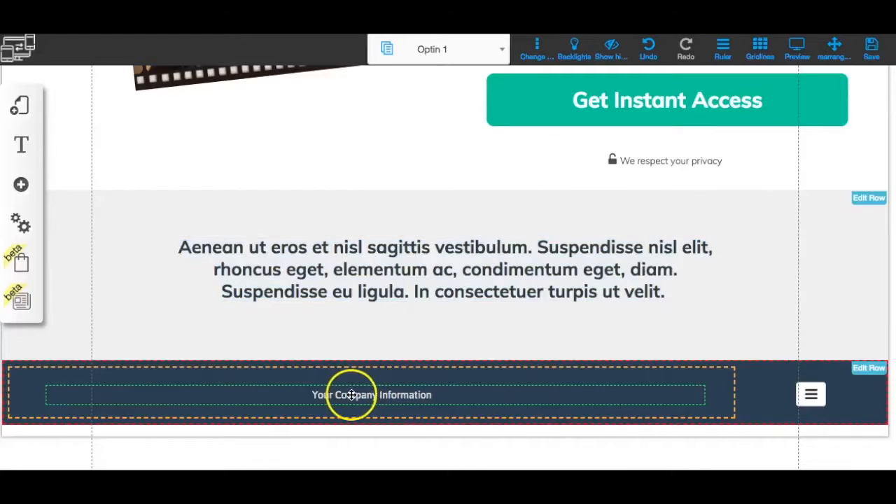
double_click(310, 396)
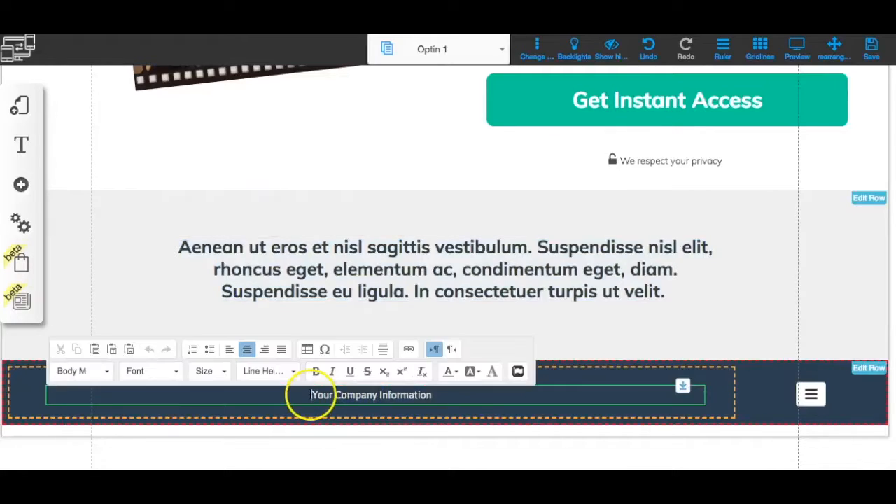
drag(310, 397, 446, 401)
text(RiseMarketingandDesign.com | C)
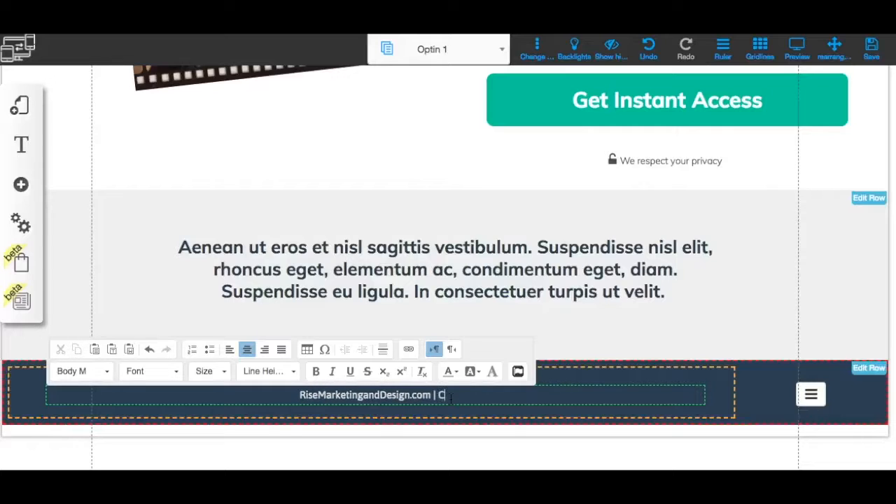
text(right 2018)
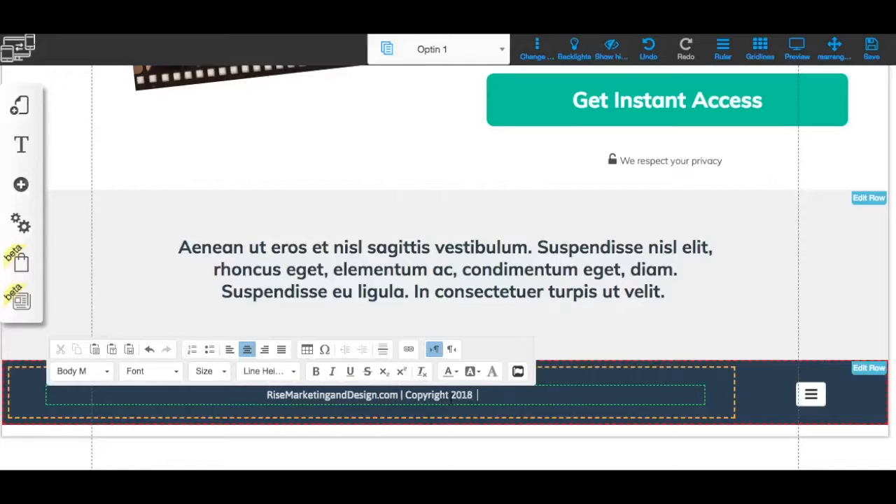
text( | All Ri)
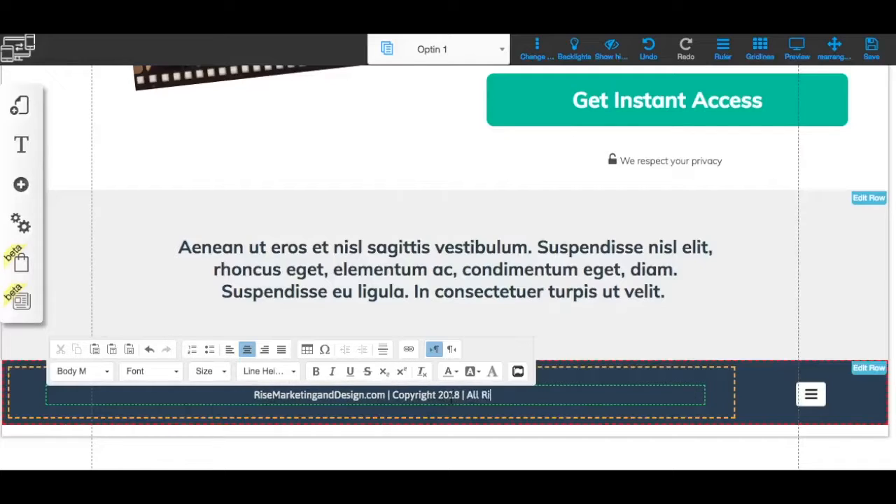
text(ghts Reserved)
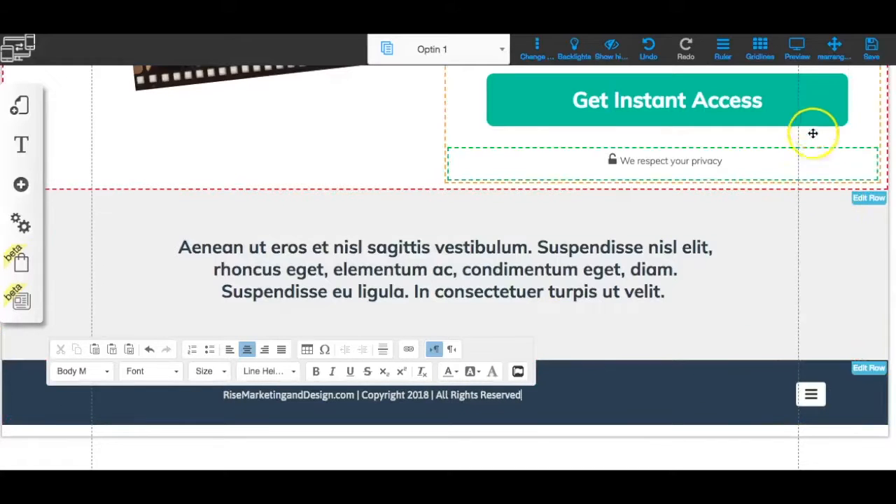
Save the site, registering it under the URL name youtubetestlcp, with the Tripwire Funnel layout and Optin 1 changes included
click(872, 51)
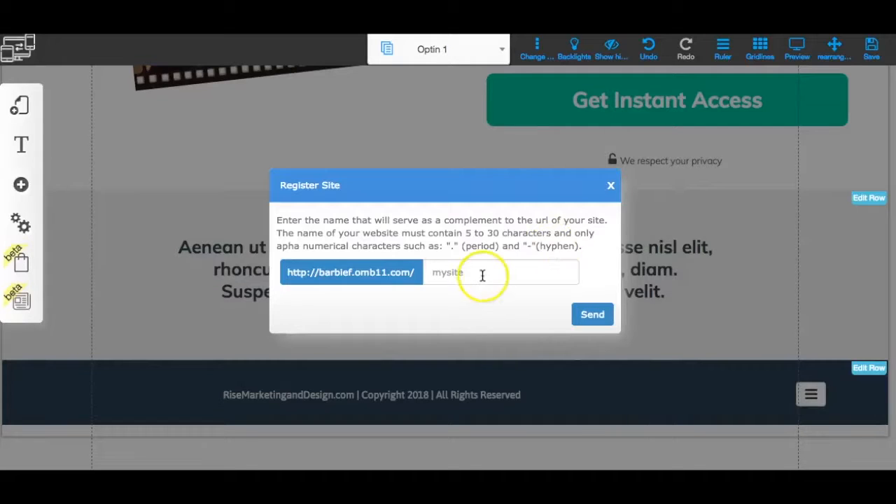
click(482, 275)
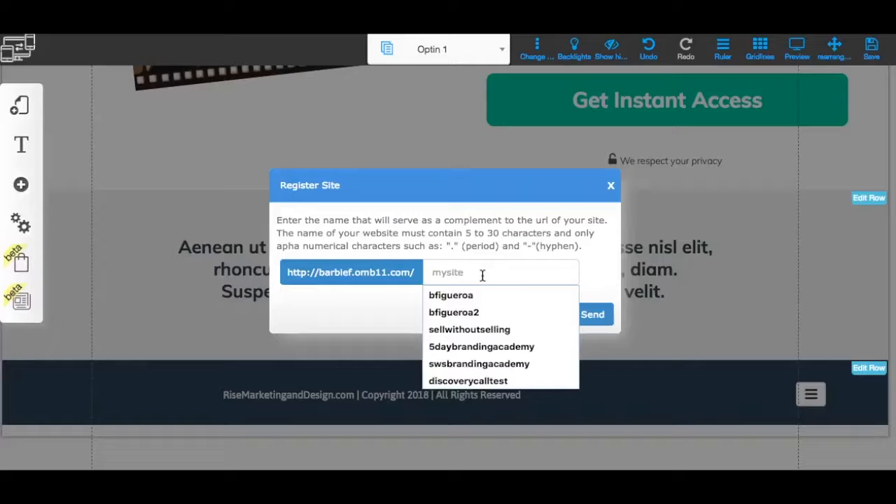
text(youtubetestlcp)
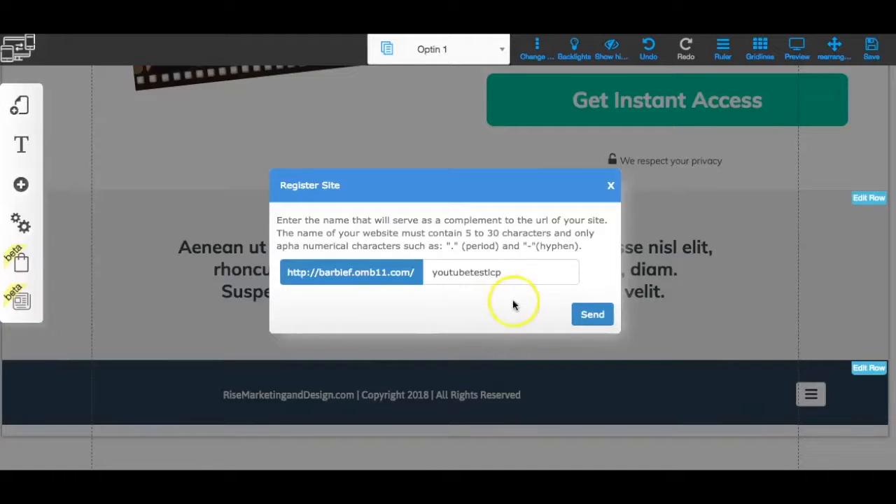
click(585, 315)
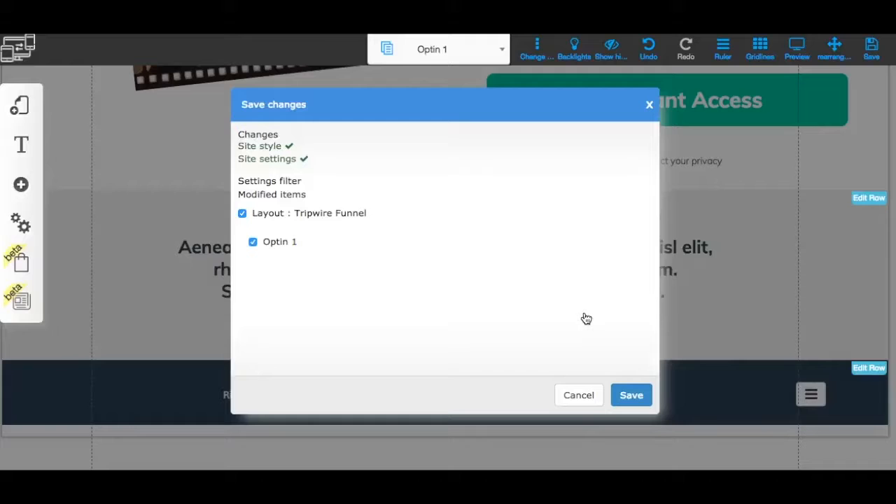
click(632, 396)
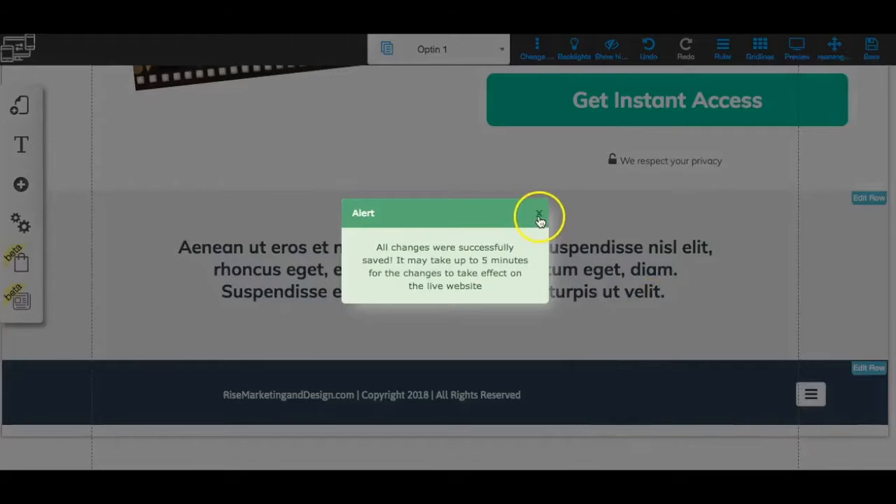
click(539, 214)
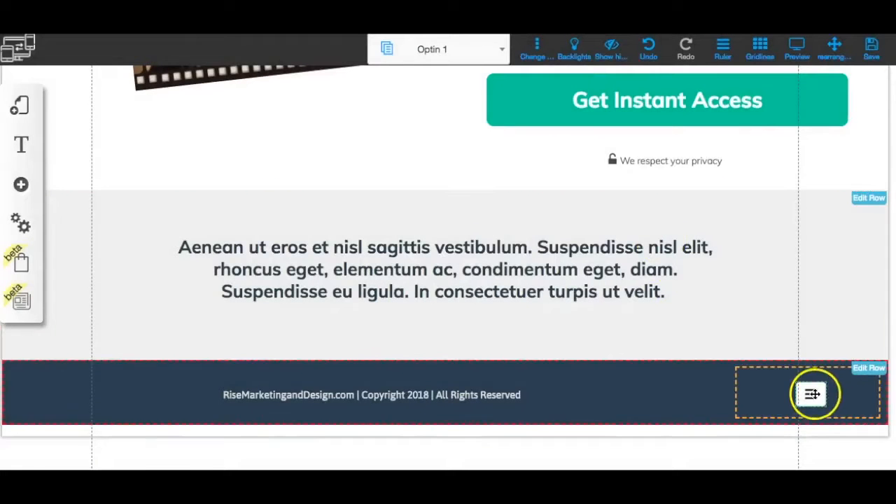
Delete the burger menu from the footer and save the Tripwire Funnel layout change
click(811, 396)
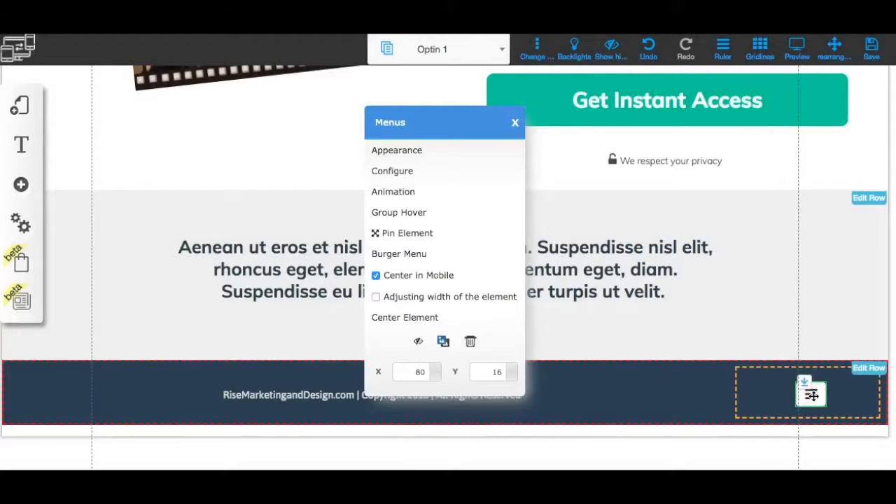
click(470, 341)
click(871, 48)
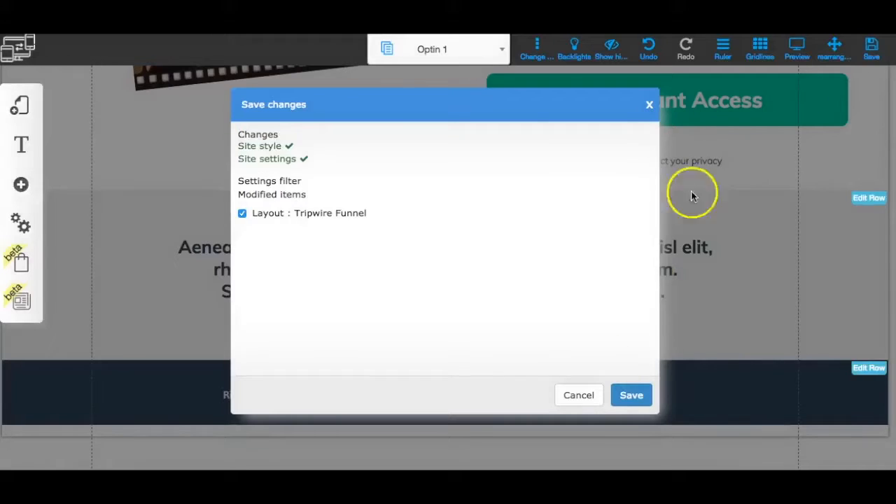
click(630, 396)
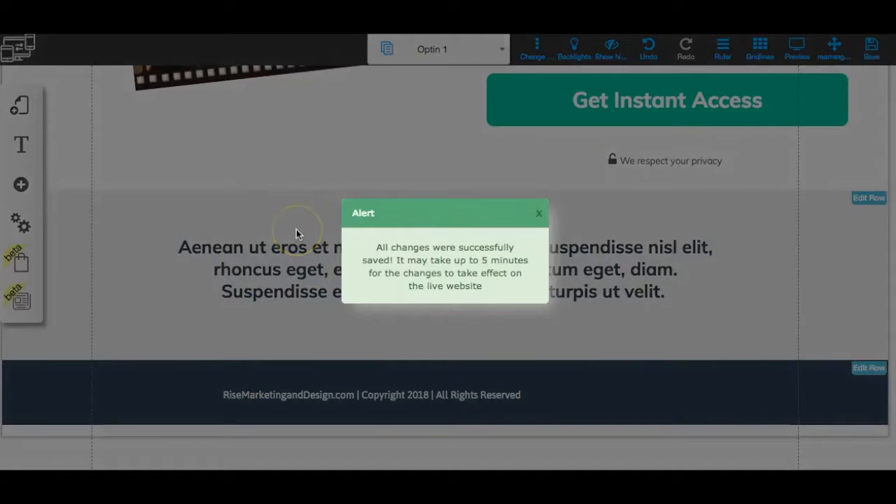
click(538, 213)
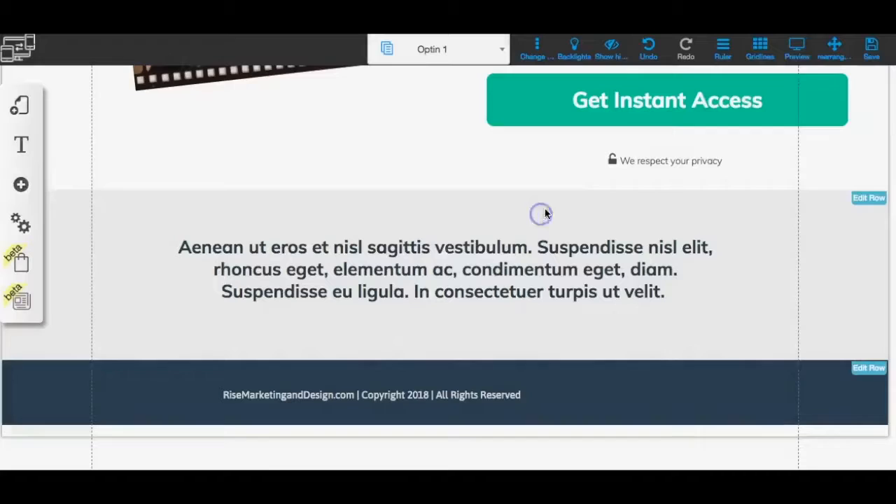
Preview the desktop page, look over its content from headline to opt-in form, and reload the site editor
click(801, 56)
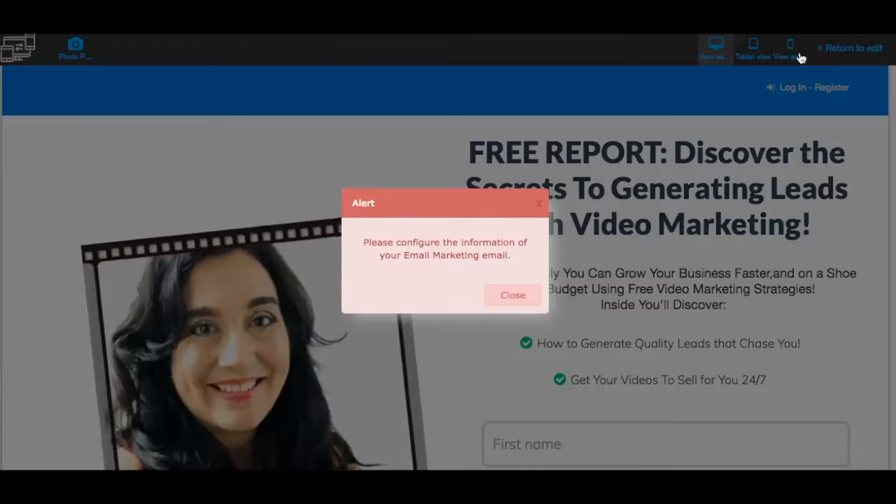
click(513, 295)
scroll(500, 256, down, 3)
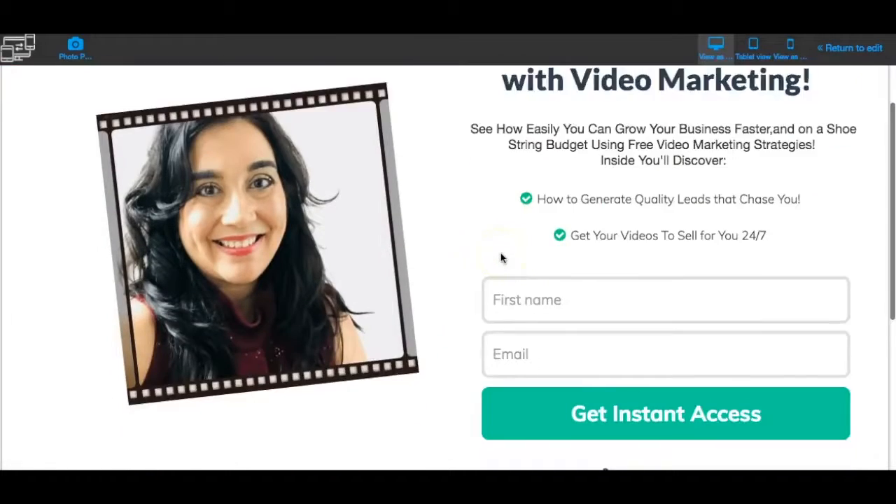
scroll(501, 256, down, 3)
scroll(501, 257, up, 6)
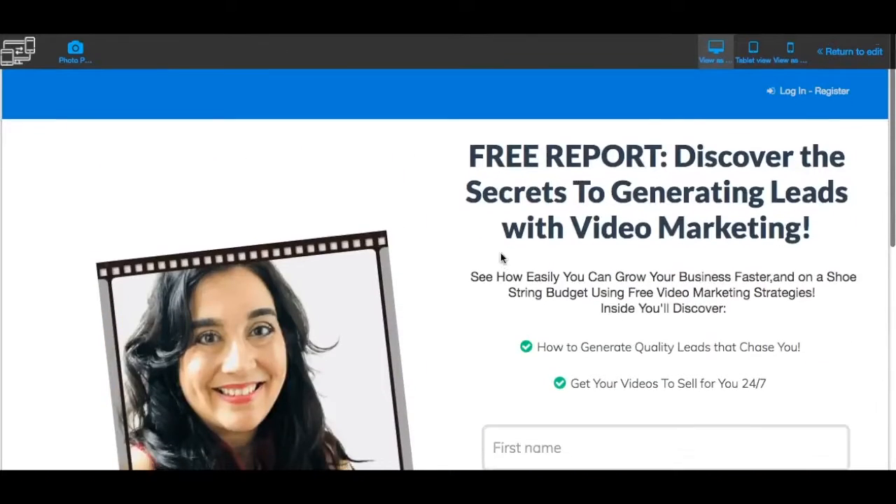
click(51, 23)
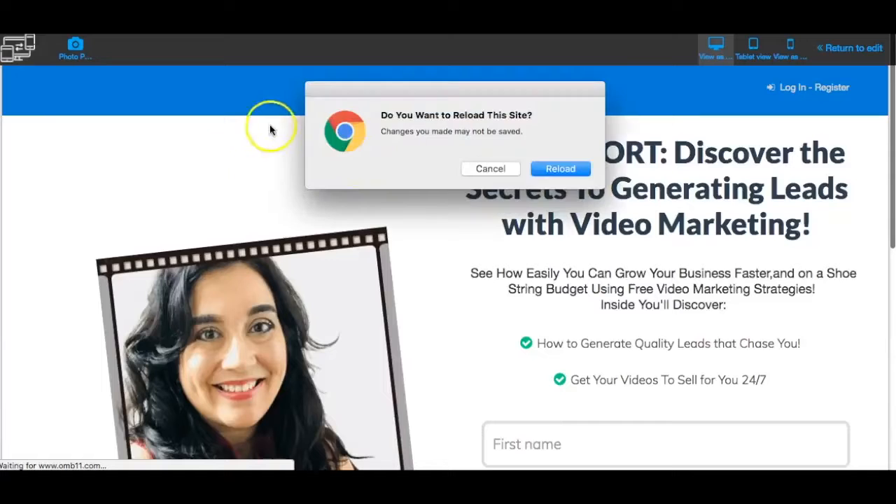
click(553, 170)
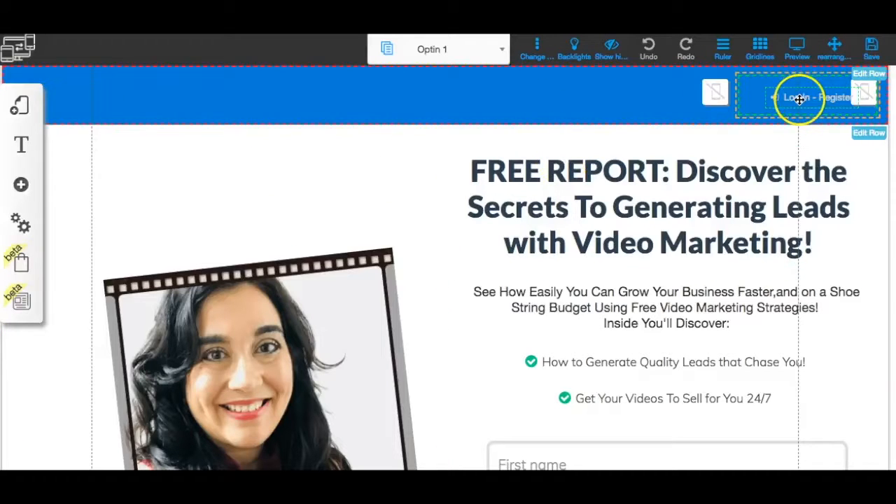
Delete the header's Log In - Register grid and shrink the blue header bar to a thin strip
click(760, 80)
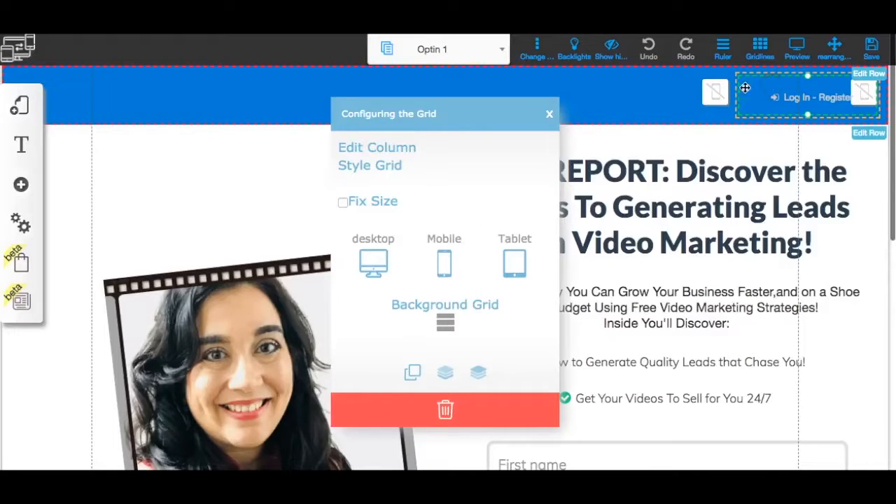
click(444, 409)
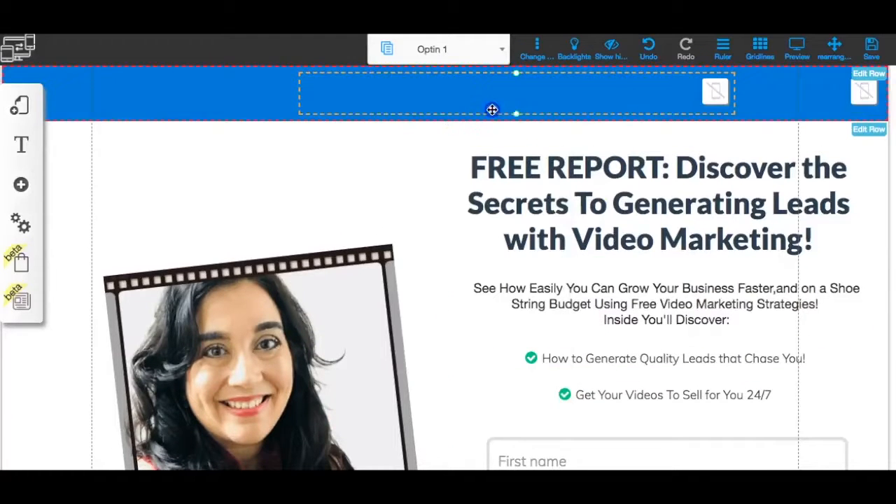
drag(518, 113, 517, 84)
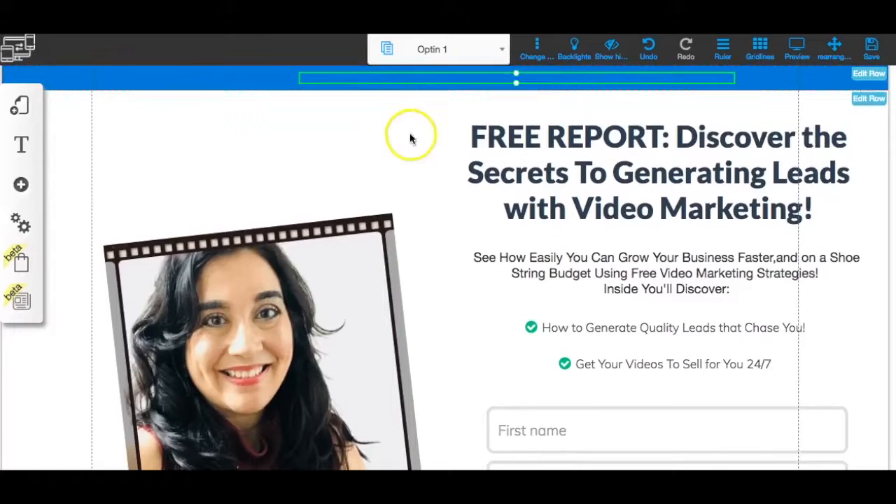
Move the filmstrip portrait up to align with the headline and save the layout and Optin 1 changes
drag(243, 266, 248, 187)
click(869, 75)
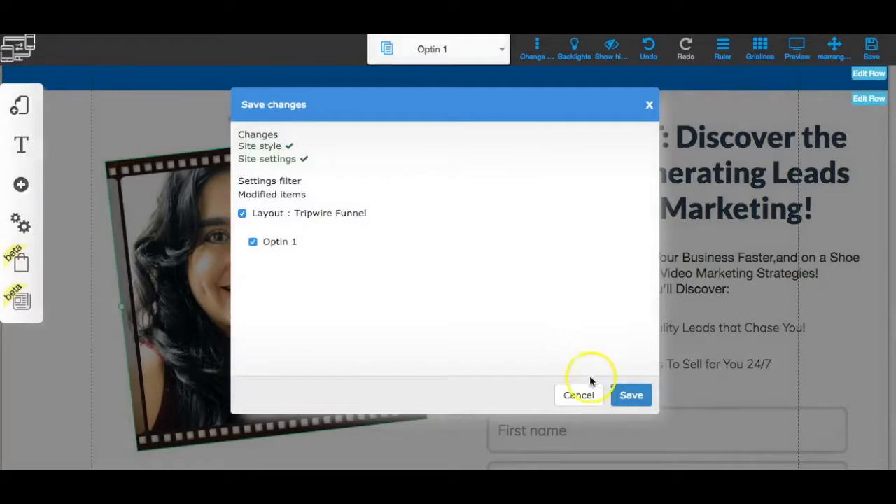
click(631, 396)
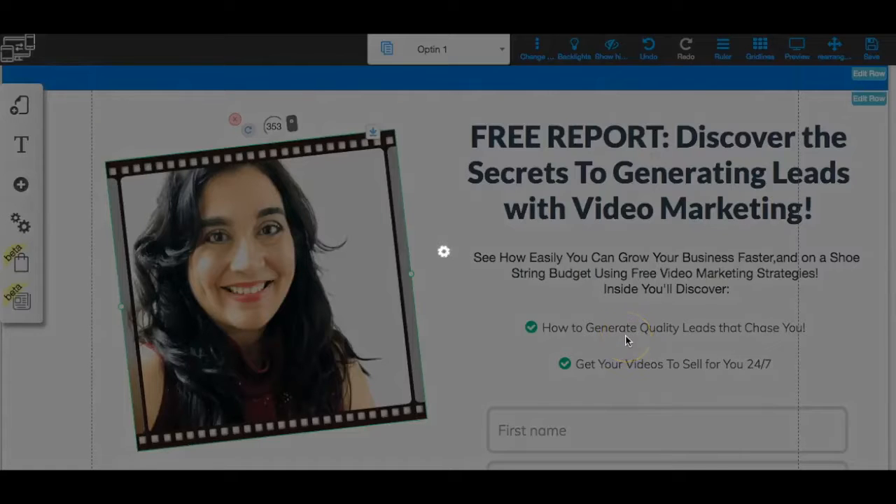
click(535, 210)
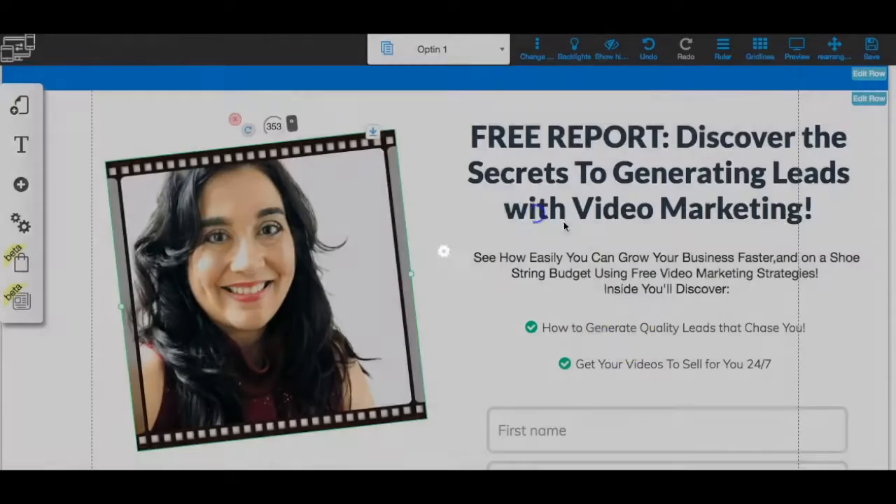
Connect the opt-in form to the MailingBoss list 10 Youtube Tips and save the Optin 1 page
scroll(592, 310, down, 3)
click(586, 342)
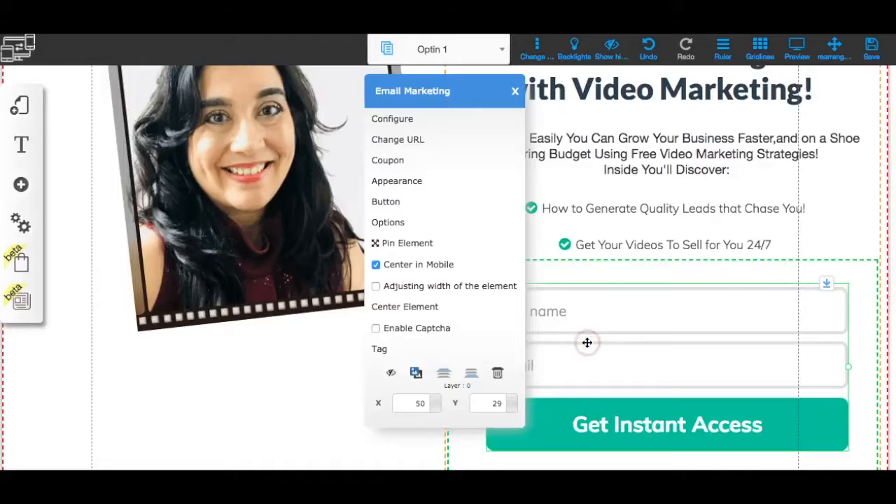
click(387, 121)
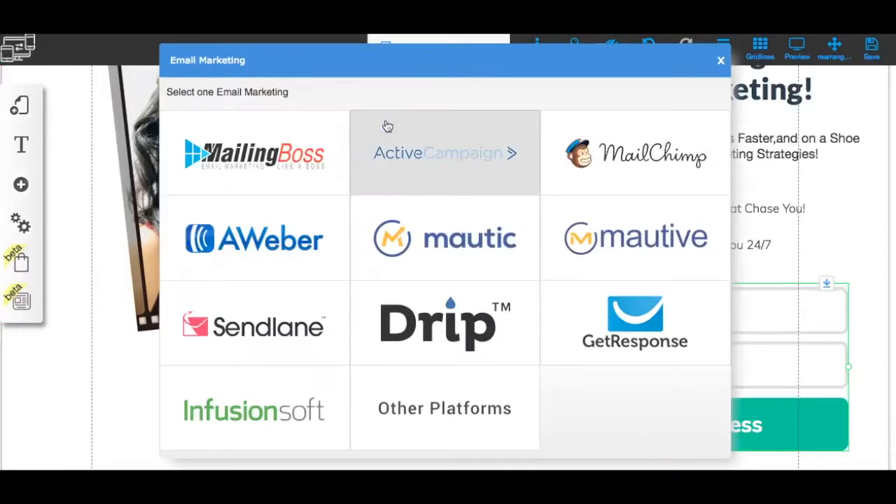
click(269, 167)
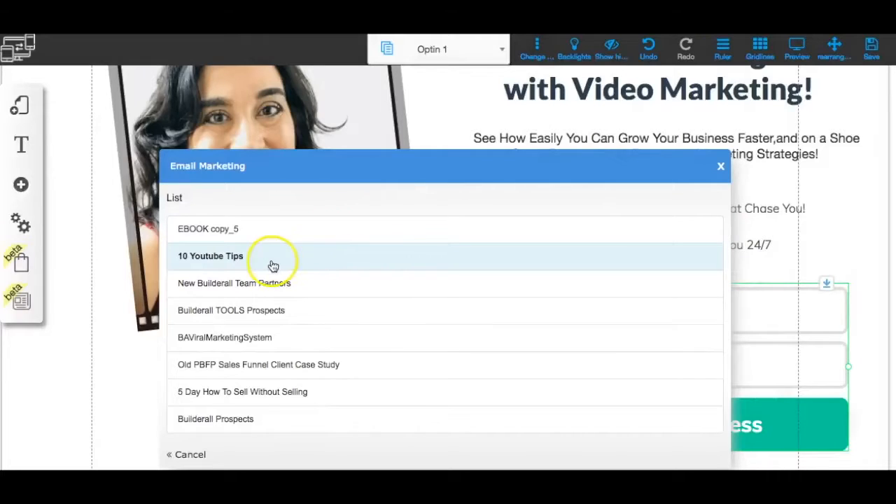
click(270, 262)
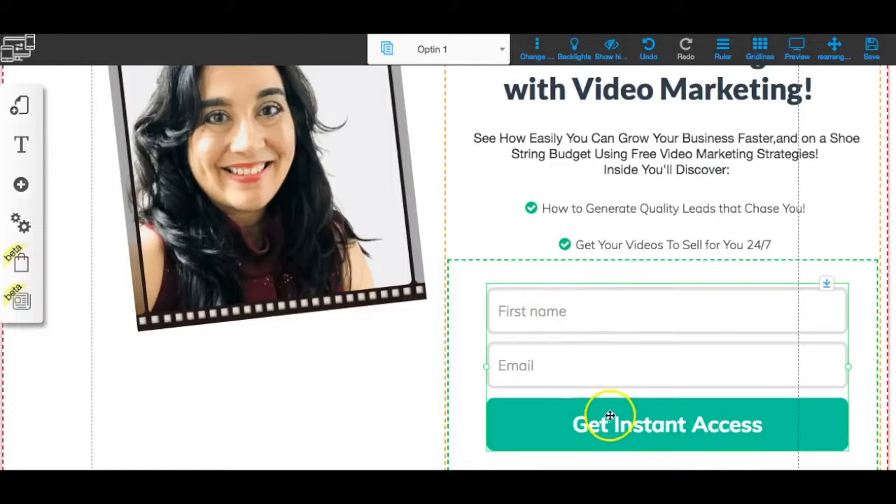
click(869, 52)
click(634, 397)
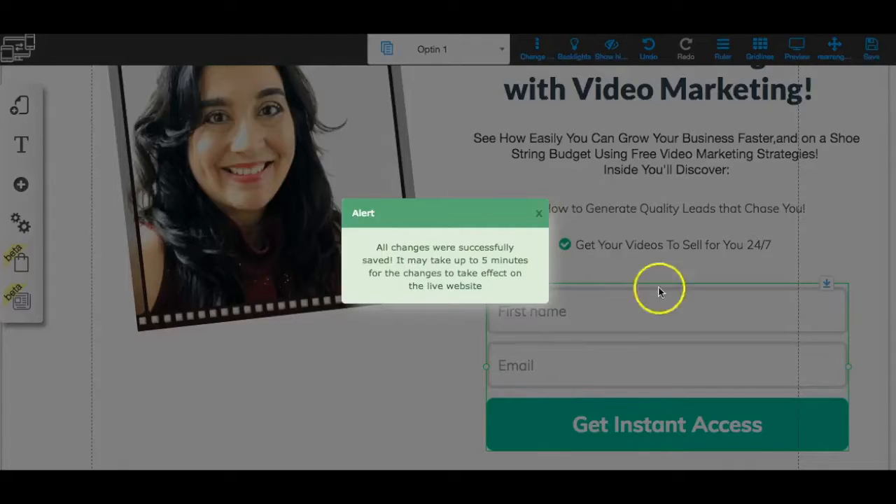
click(538, 213)
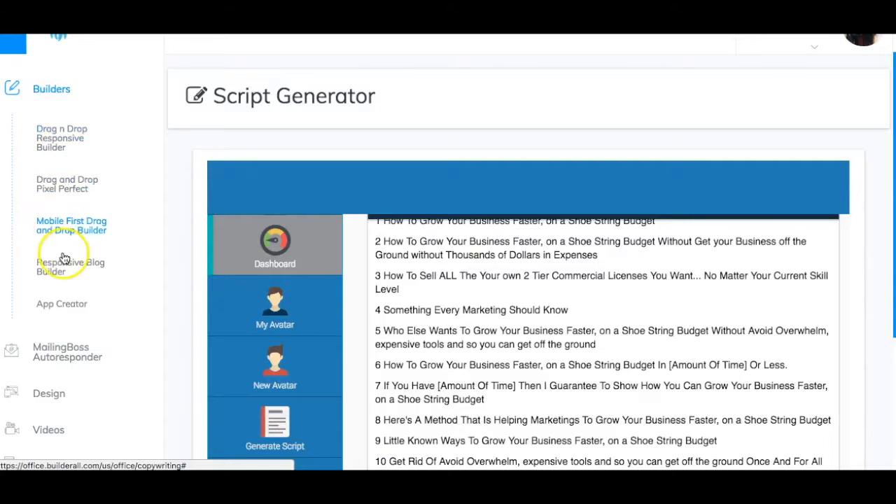
Go to My Responsive Sites in the Builderall office and publish the youtubetestlcp site
click(58, 138)
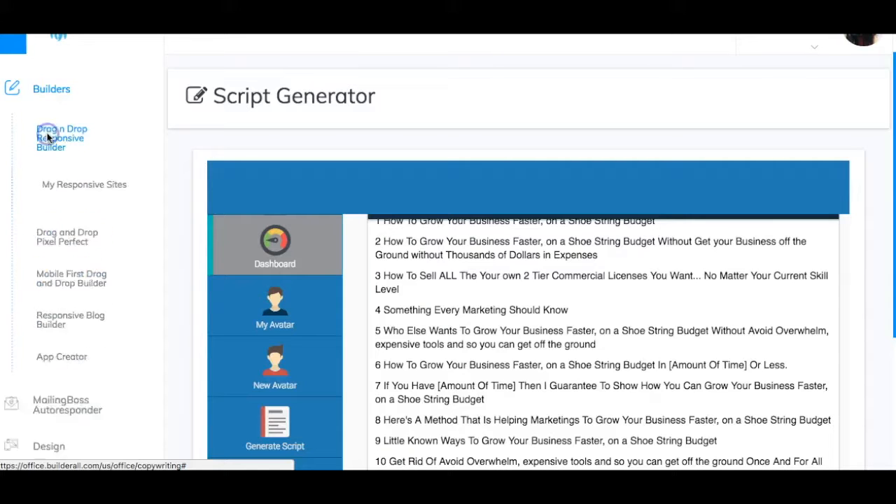
click(85, 192)
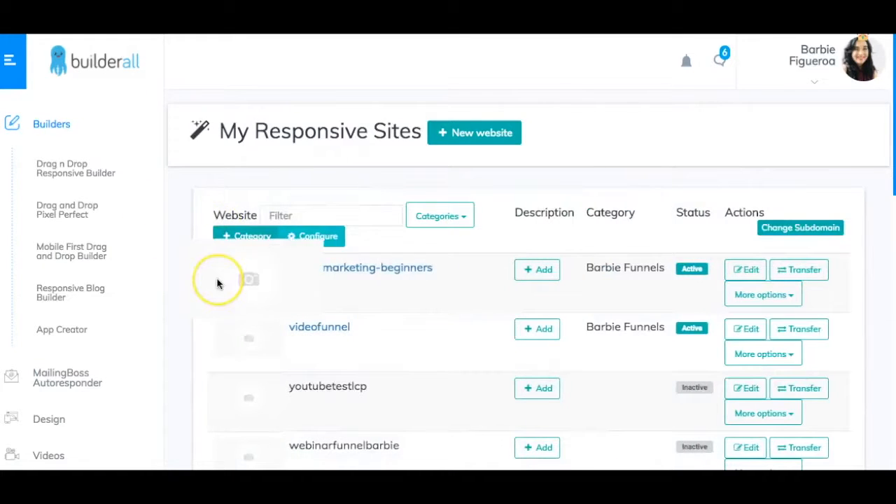
scroll(216, 281, down, 1)
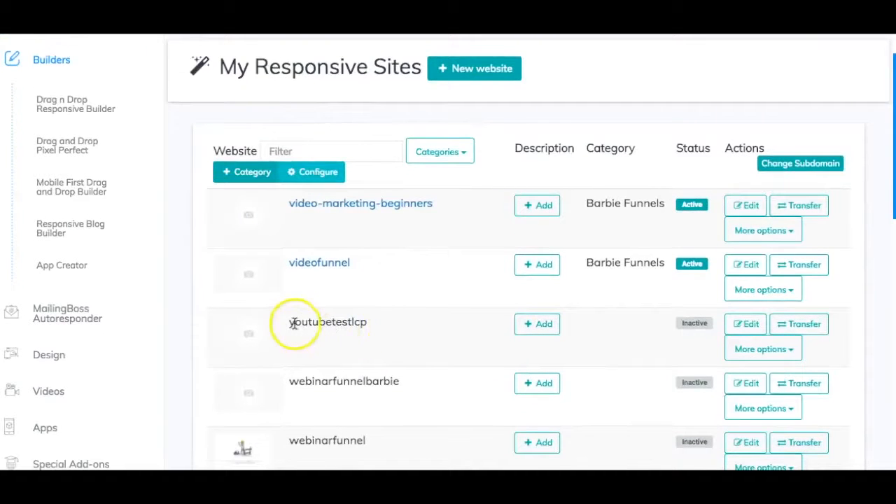
click(751, 355)
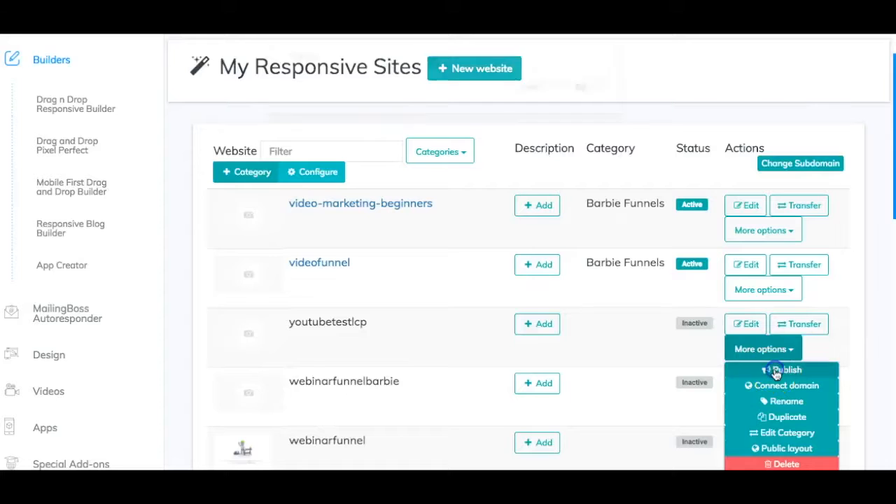
click(776, 369)
click(581, 100)
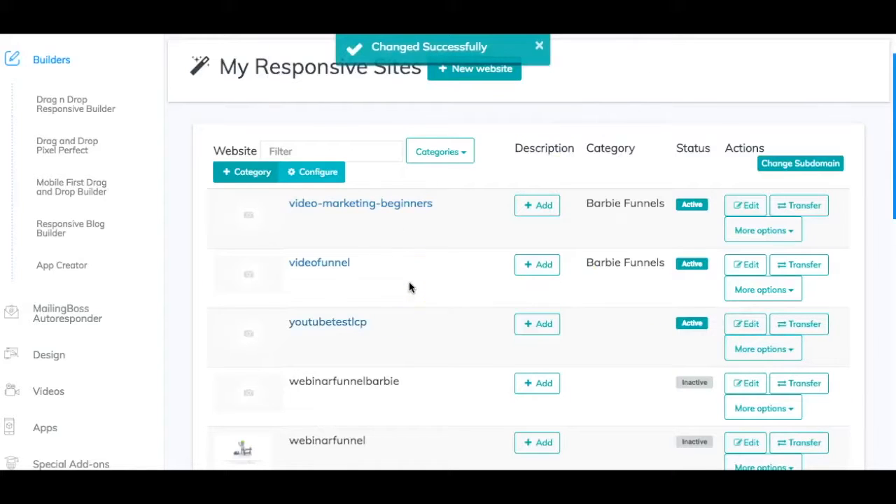
Assign the youtubetestlcp site to the same category as the videofunnel site and save it
click(756, 350)
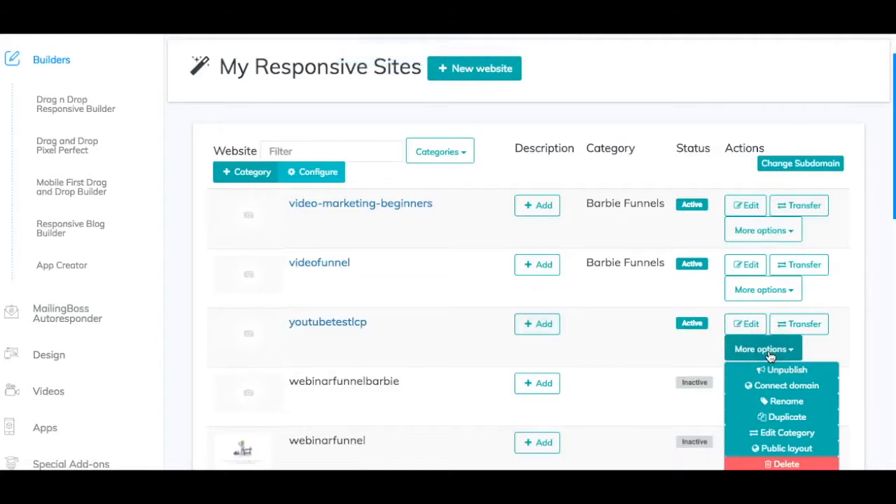
click(785, 420)
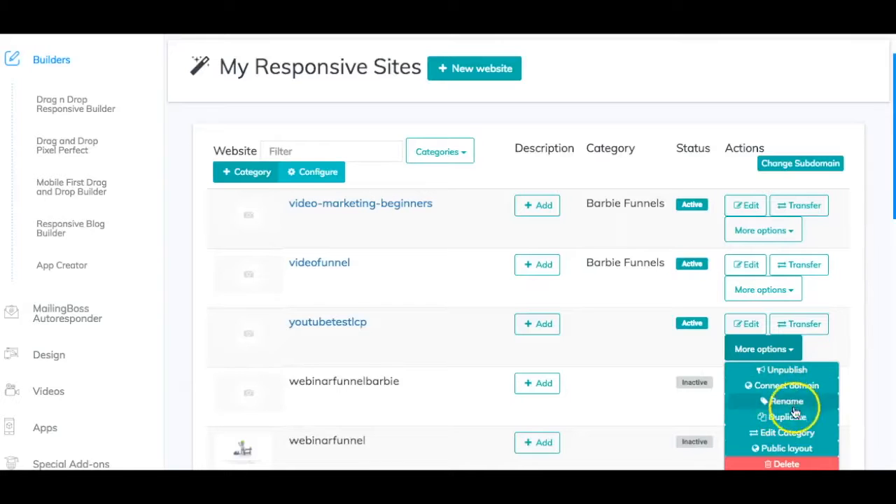
click(797, 433)
click(430, 140)
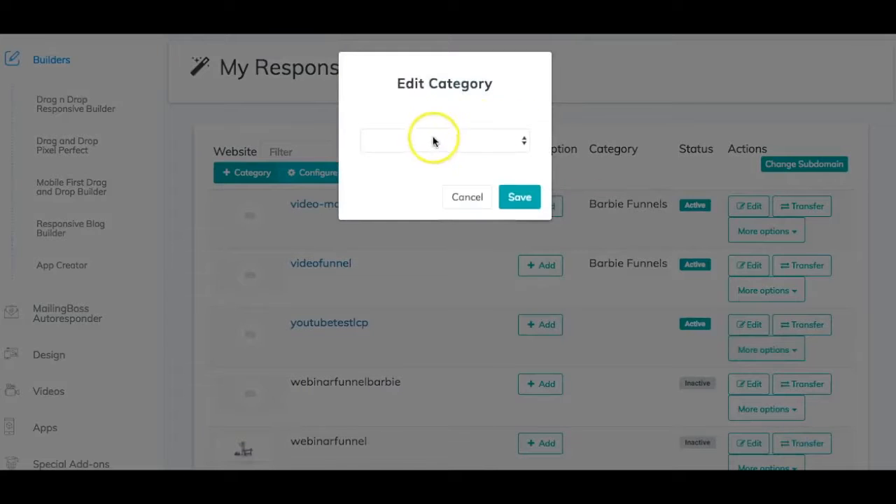
click(417, 165)
click(522, 198)
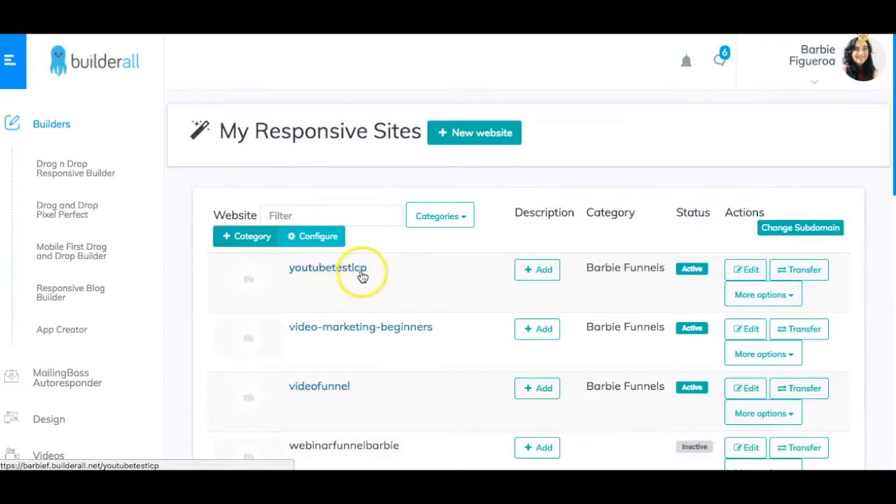
View the published youtubetestlcp page and examine its portrait, headline, opt-in form and the placeholder section below
click(346, 271)
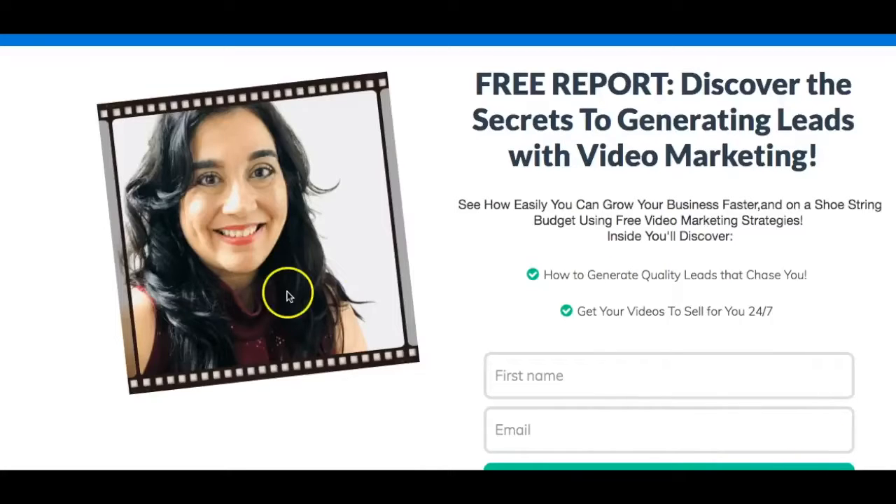
scroll(280, 296, down, 3)
scroll(280, 296, up, 3)
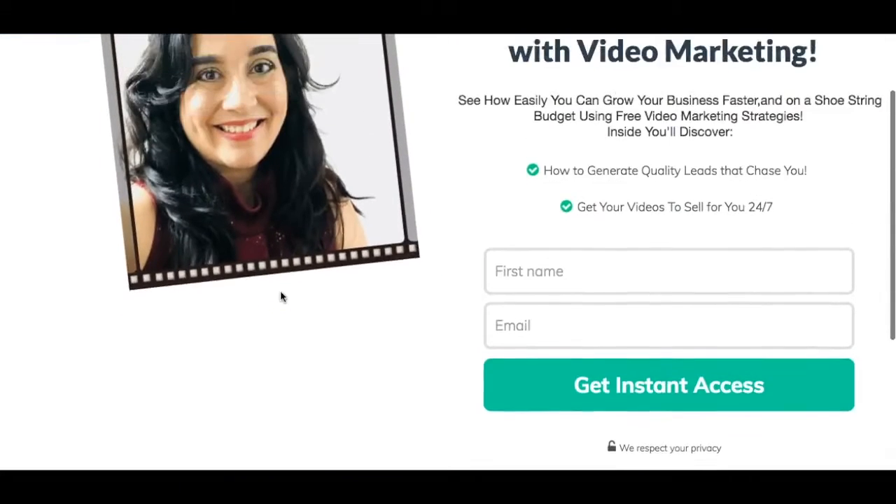
scroll(279, 297, down, 5)
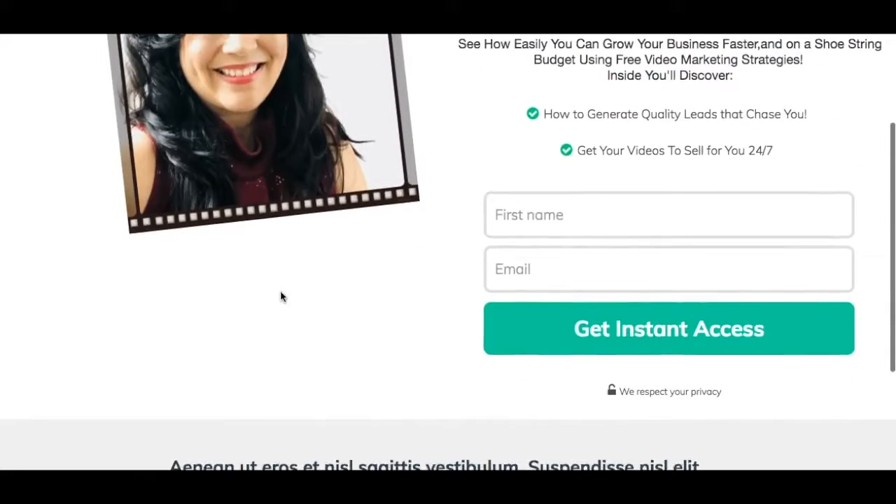
scroll(280, 297, up, 5)
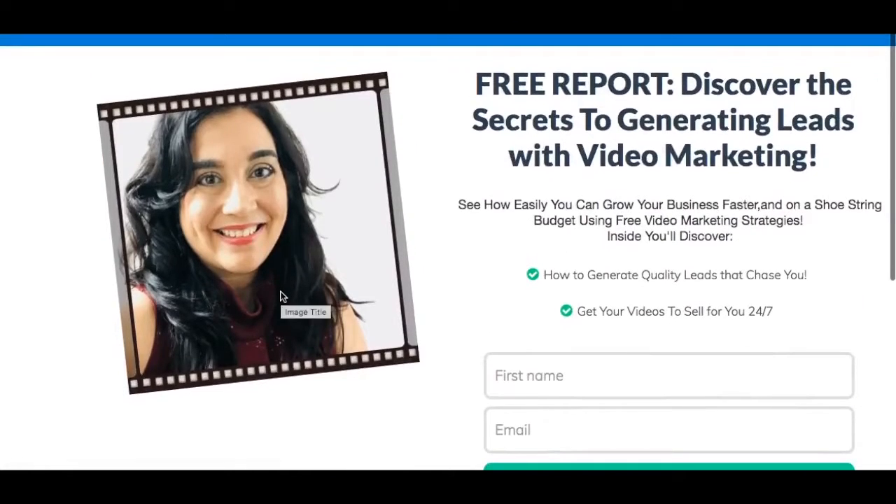
scroll(280, 297, down, 1)
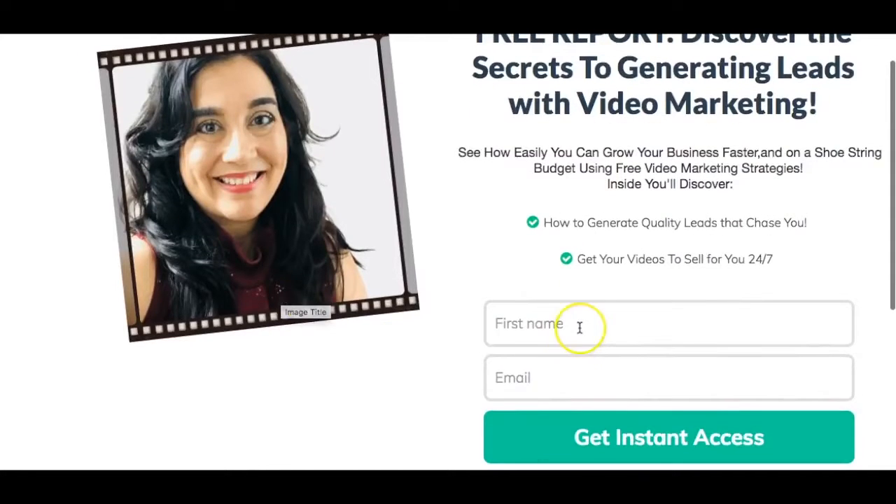
scroll(462, 226, up, 2)
scroll(461, 227, down, 5)
scroll(461, 227, up, 4)
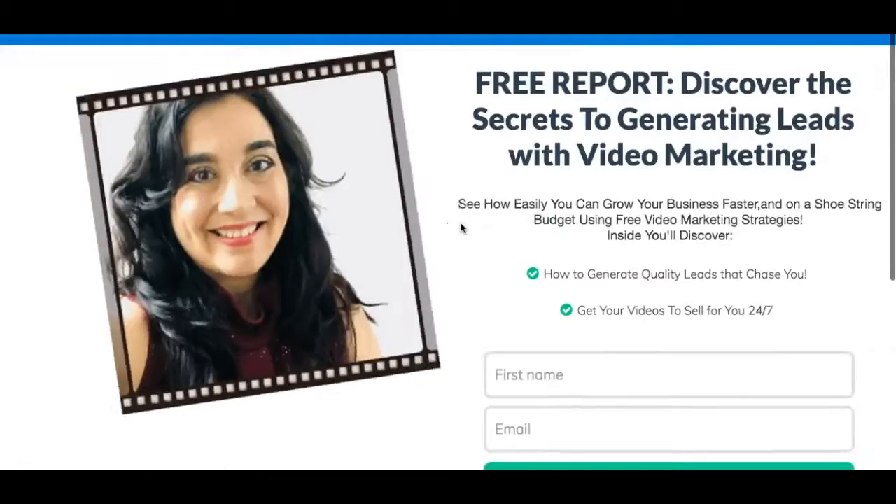
scroll(461, 227, down, 3)
scroll(461, 227, down, 2)
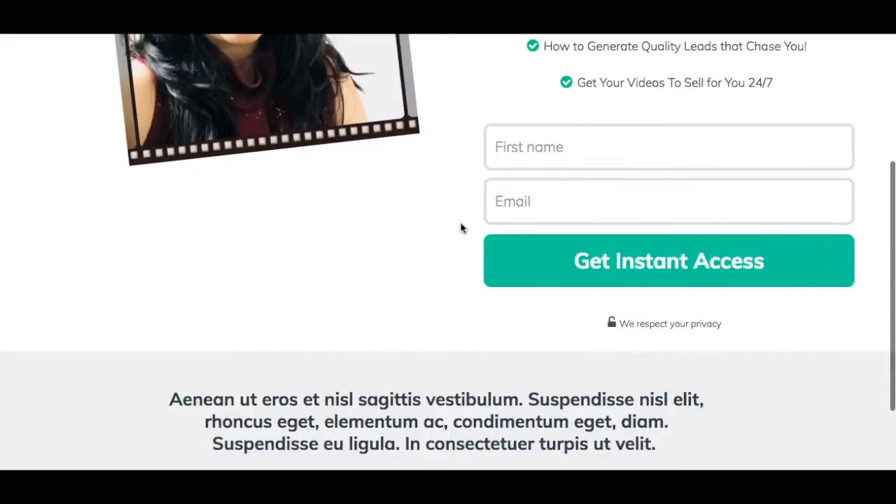
scroll(460, 228, up, 5)
scroll(461, 228, up, 1)
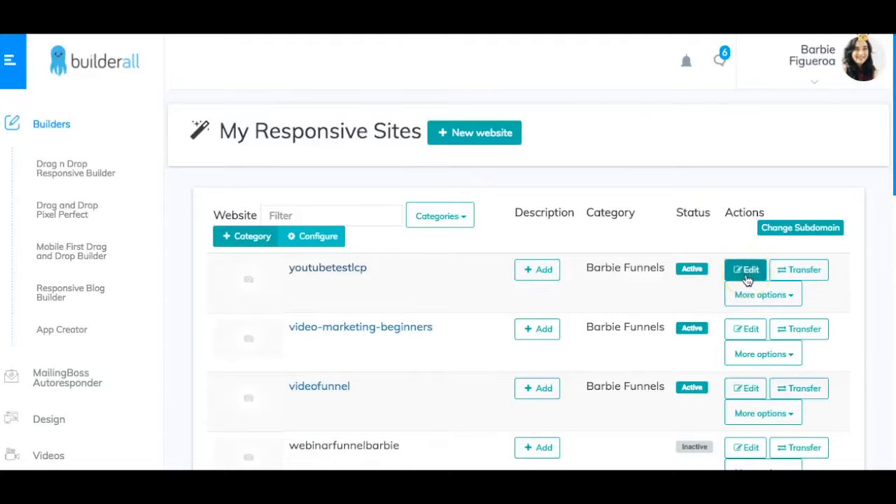
Reopen the youtubetestlcp site for editing and set the header row's full background to the light blue favorite color
click(747, 271)
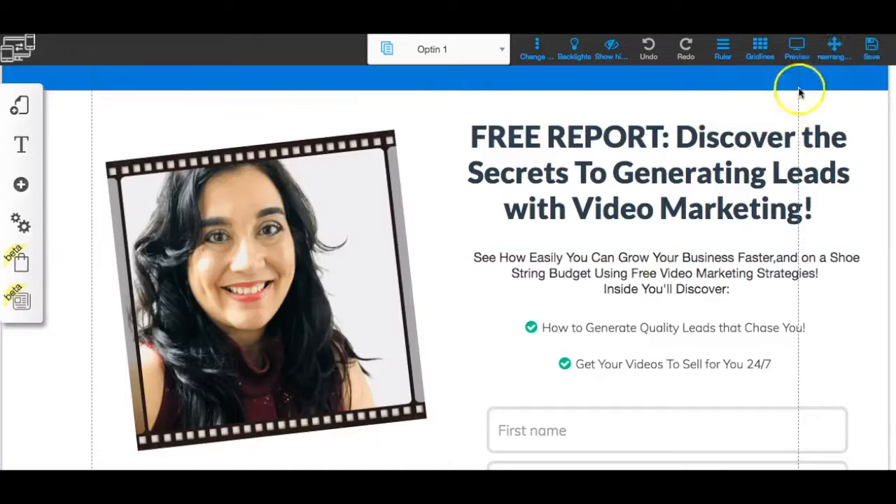
mouse_move(868, 76)
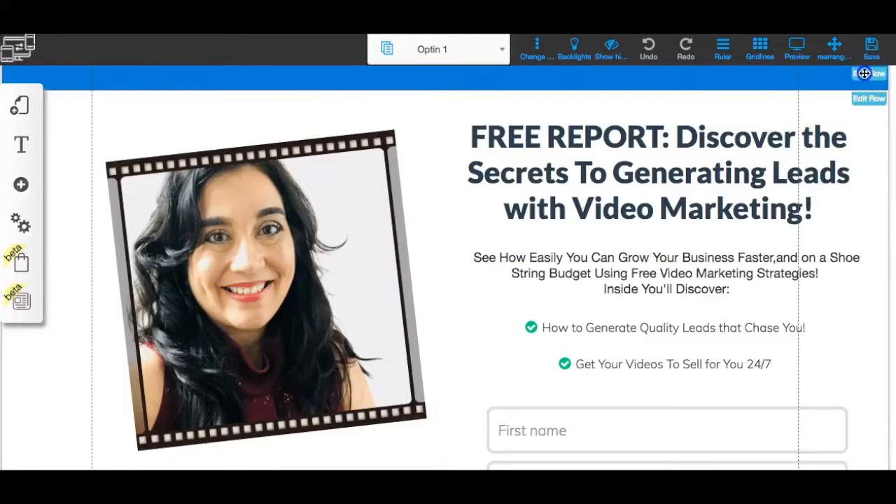
click(864, 73)
click(866, 74)
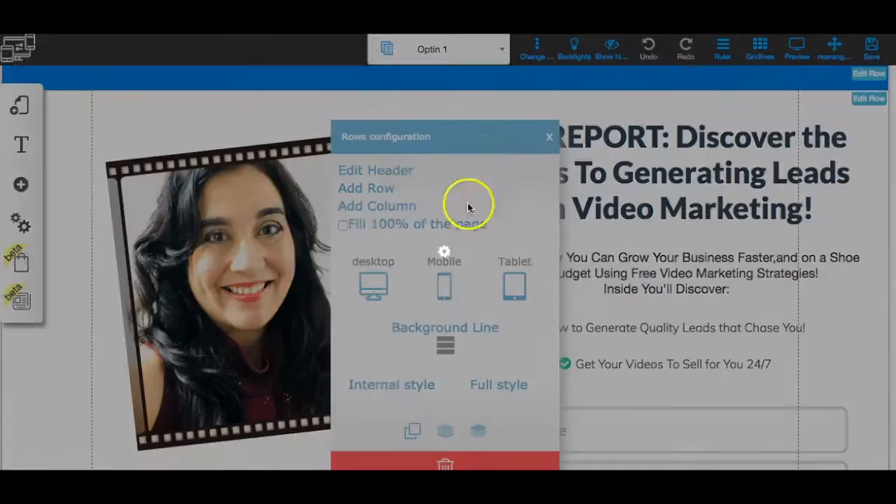
click(445, 344)
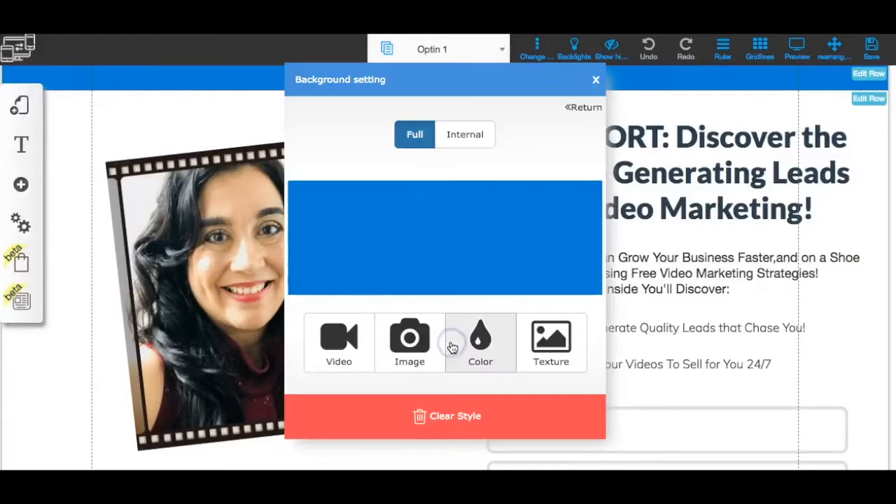
click(471, 348)
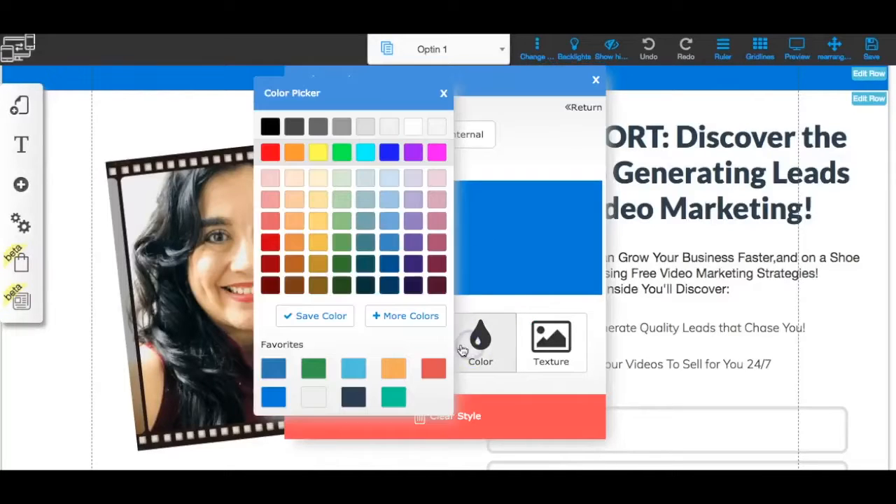
click(353, 369)
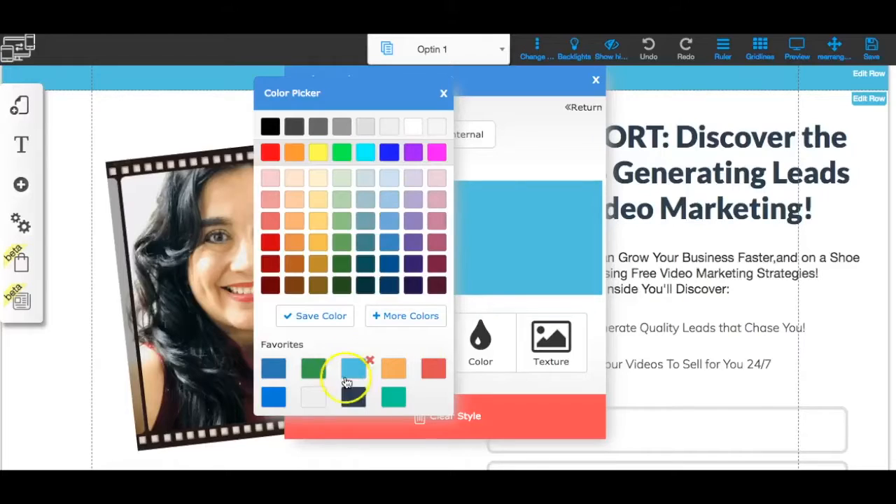
Add the header's light blue to the favorite colors and save the Optin 1 page changes
click(319, 317)
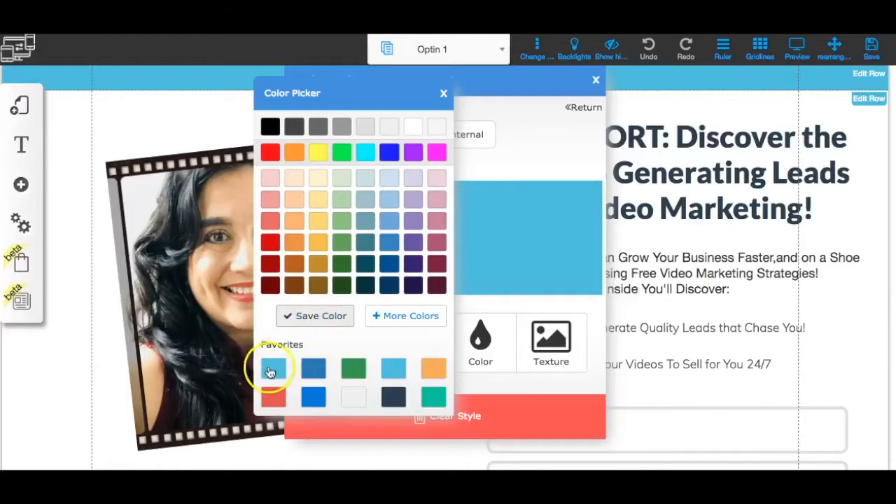
mouse_move(404, 369)
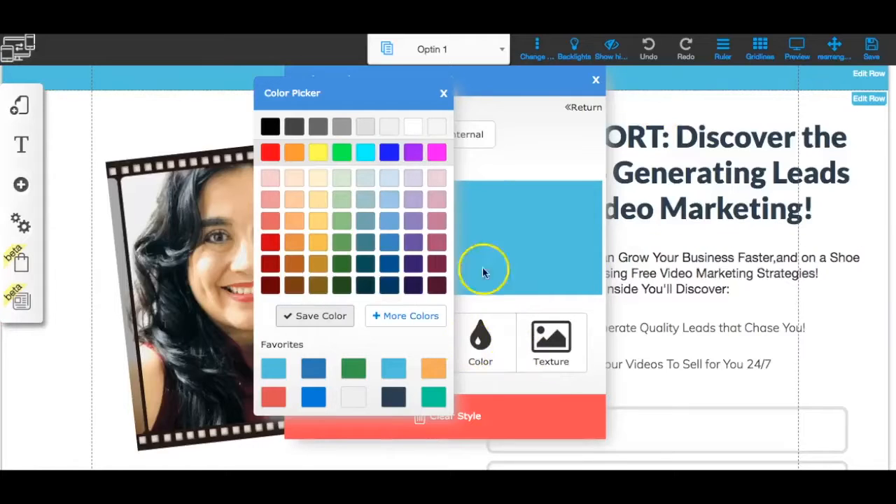
click(443, 97)
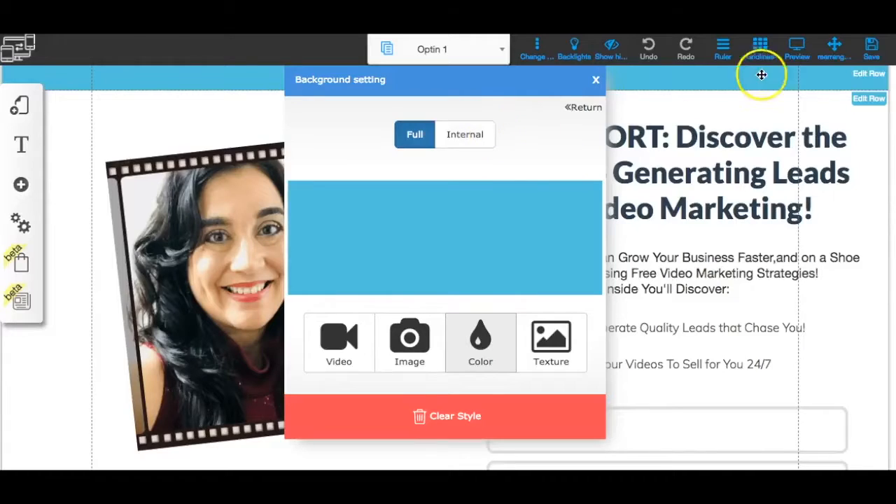
click(871, 50)
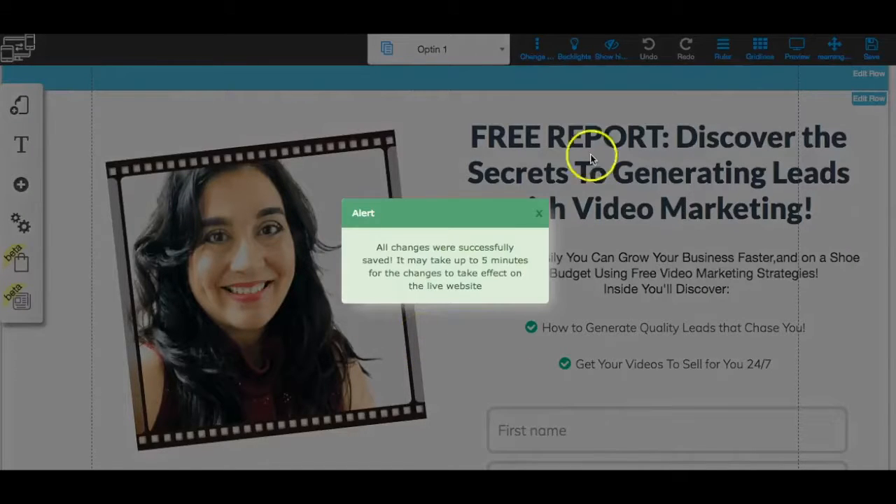
click(537, 213)
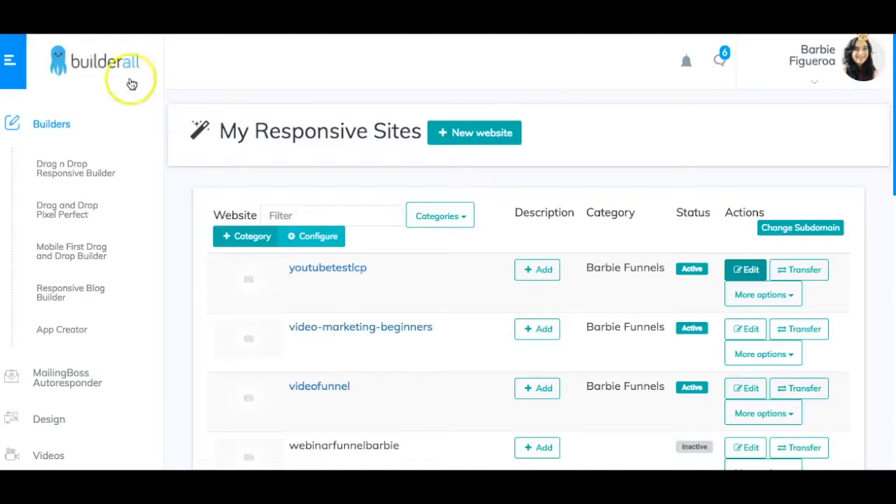
Return to the site list, open the live youtubetestlcp page again and check it from header strip to footer
click(105, 63)
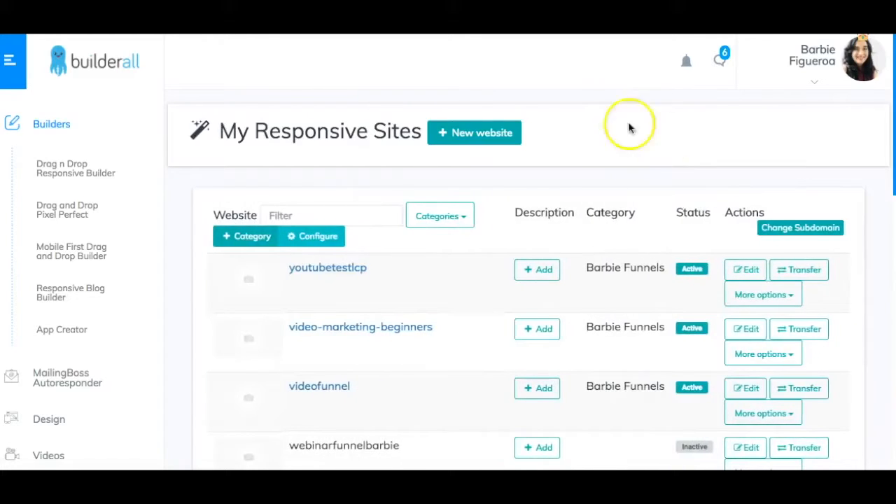
click(332, 273)
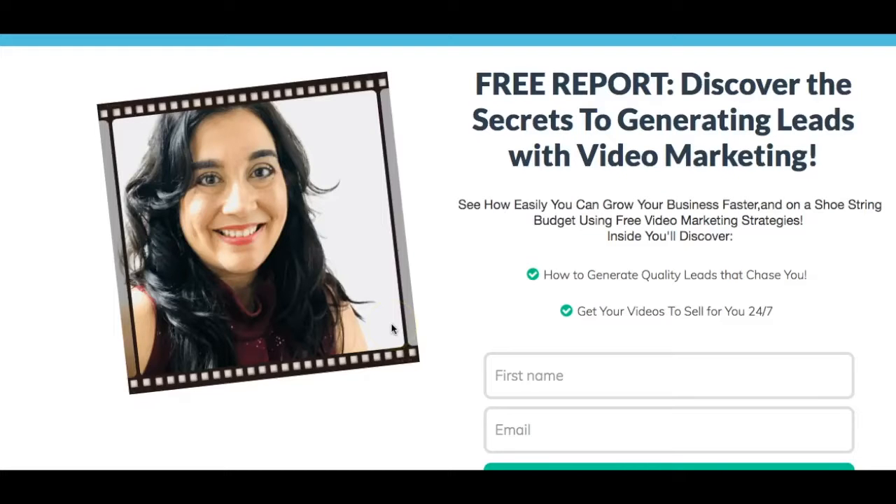
scroll(381, 360, down, 1)
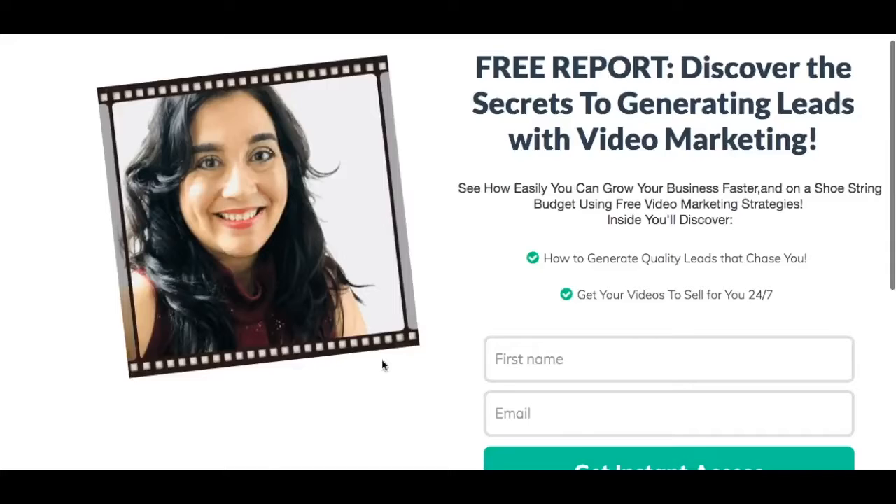
scroll(381, 363, down, 5)
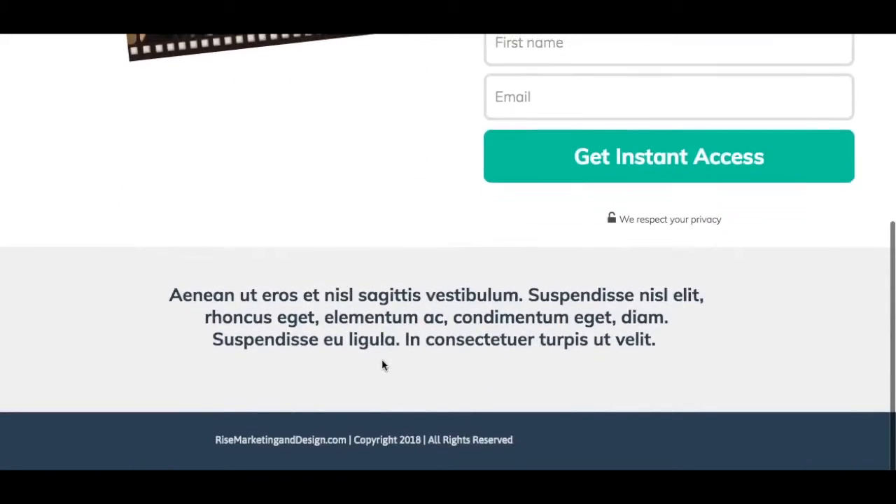
scroll(382, 363, up, 5)
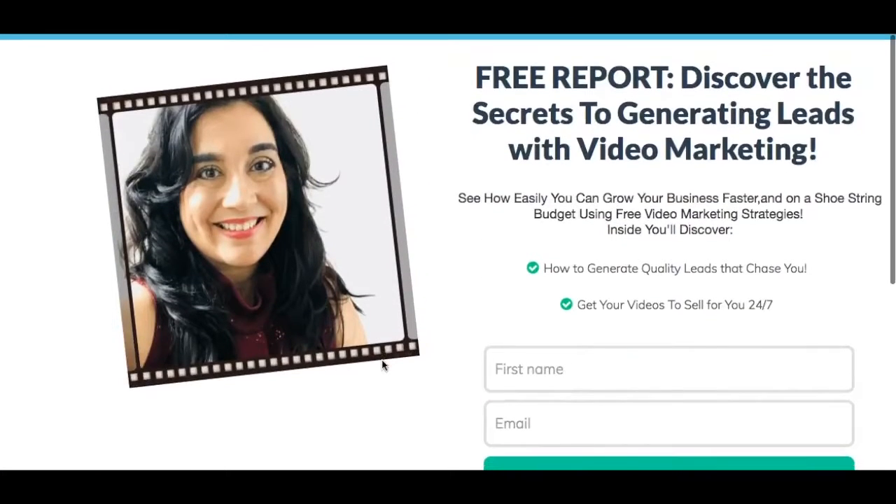